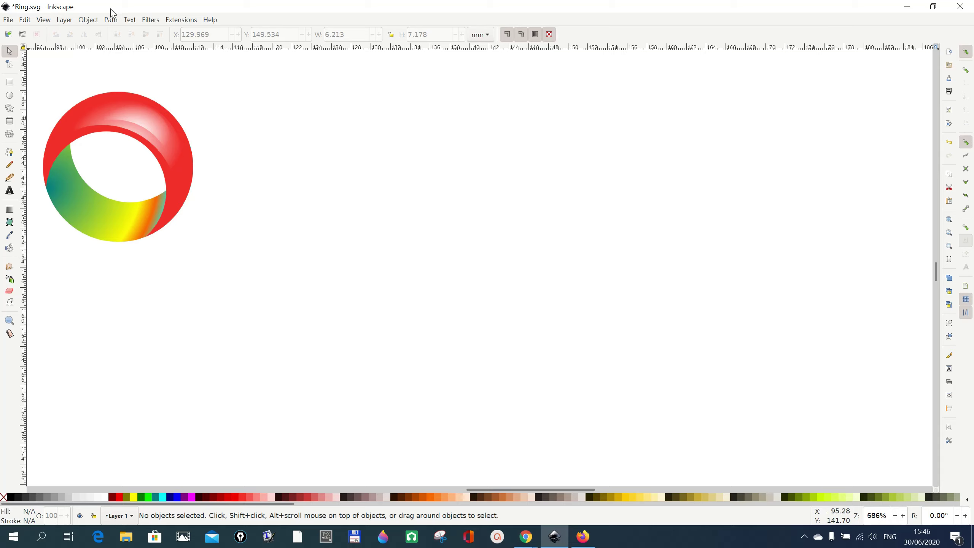
- Show the Fill and Stroke settings and draw a green circle about 8.7 mm wide beside the reference ring
click(93, 23)
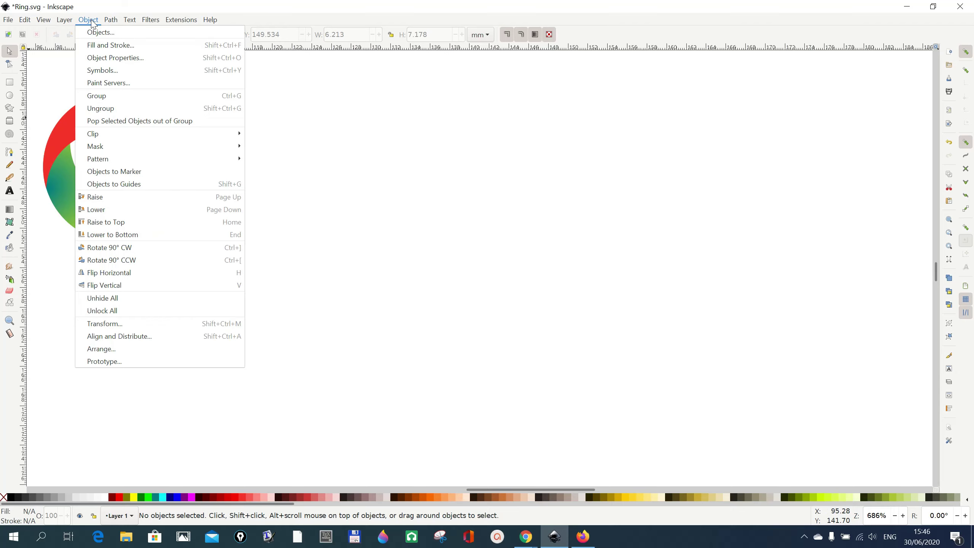
click(99, 45)
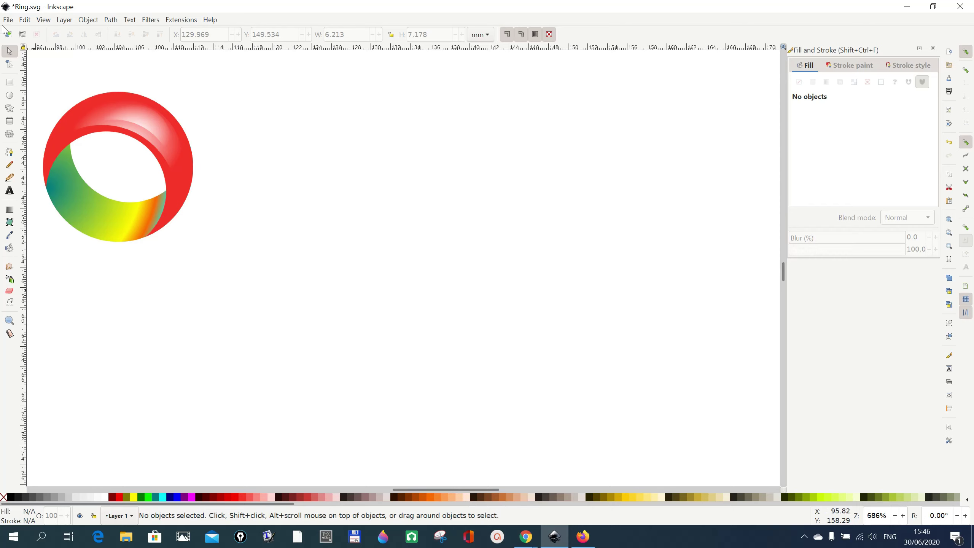
click(10, 96)
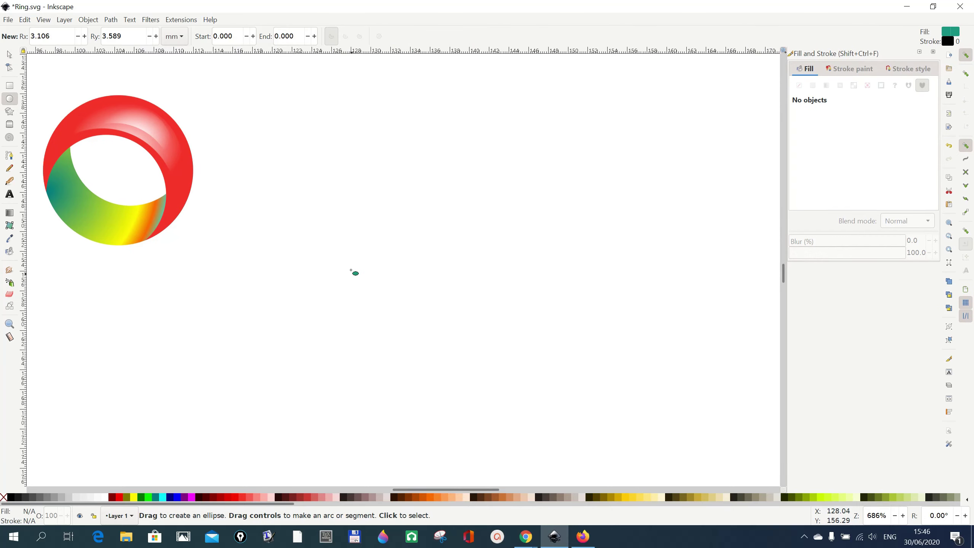
mouse_move(340, 229)
mouse_down()
mouse_move(332, 223)
mouse_move(433, 317)
mouse_move(421, 300)
mouse_up()
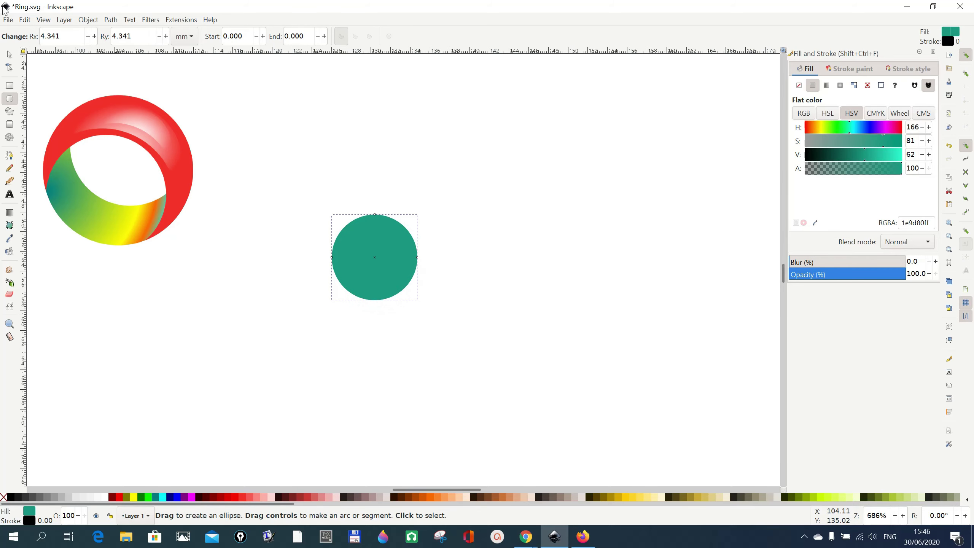
- Duplicate the green circle and fill the copy with light red ff5555
click(10, 53)
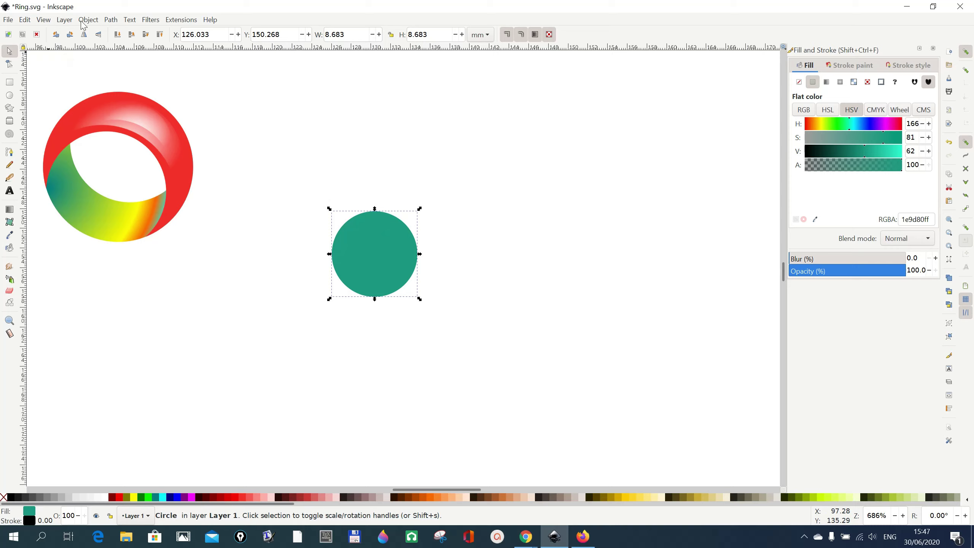
click(26, 20)
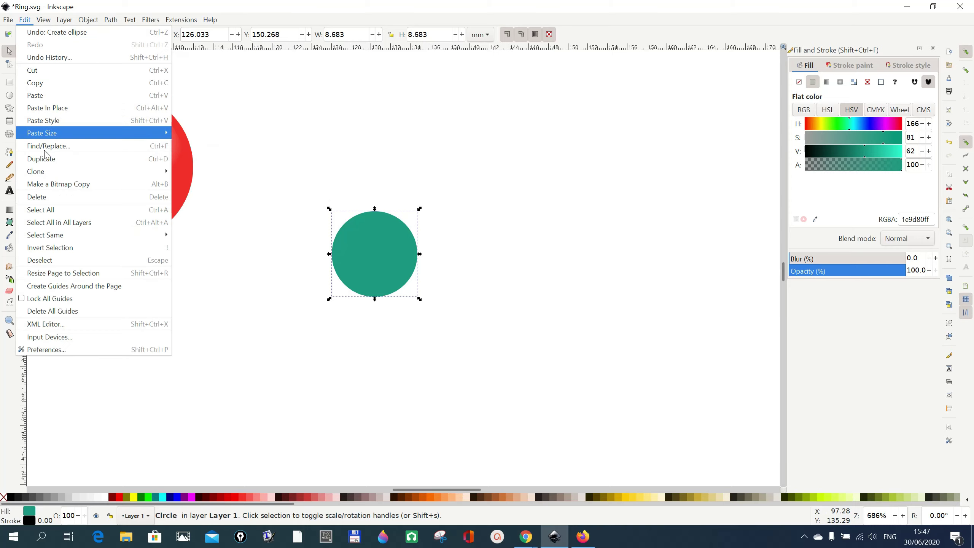
click(44, 159)
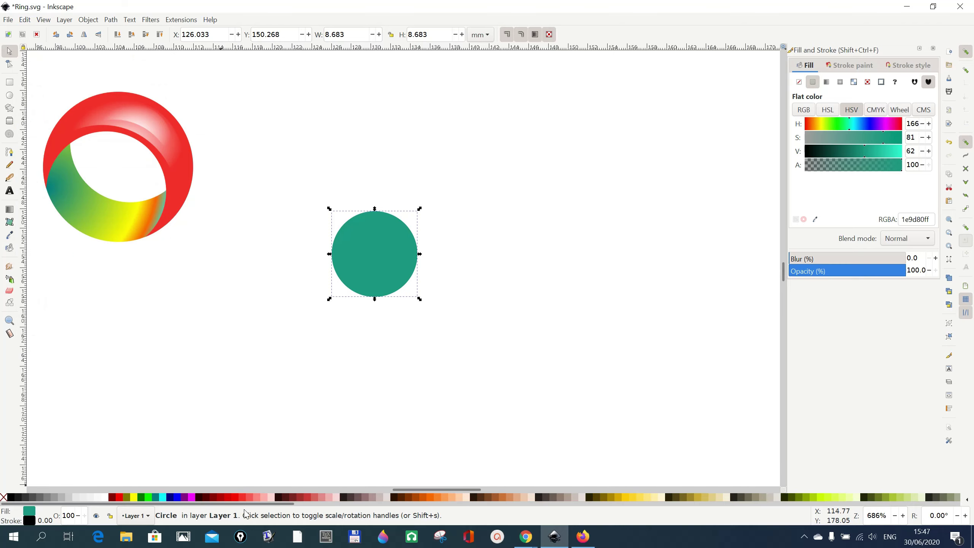
click(250, 499)
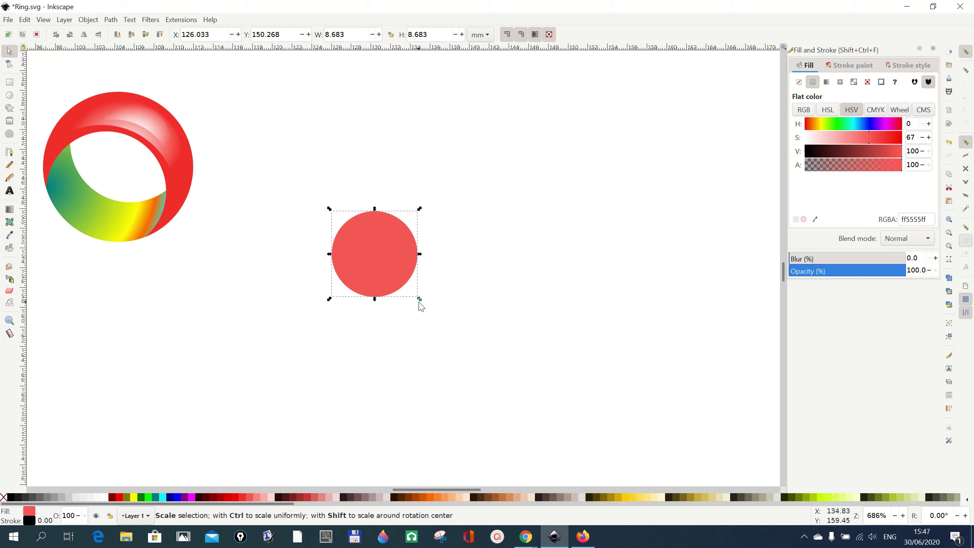
- Scale the light red circle down proportionally to about 6.4 mm and move it to the green circle's lower-left edge
drag(420, 303, 400, 293)
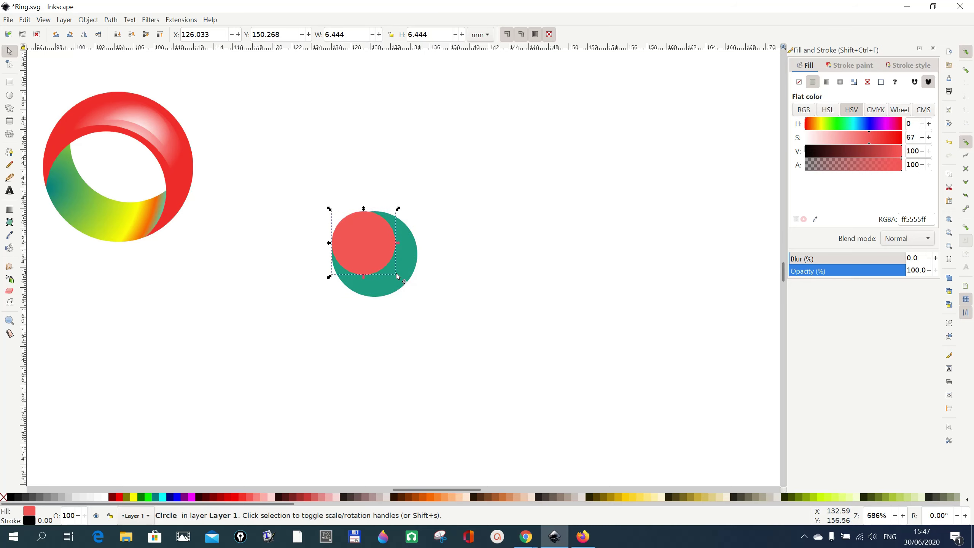
drag(367, 256, 365, 279)
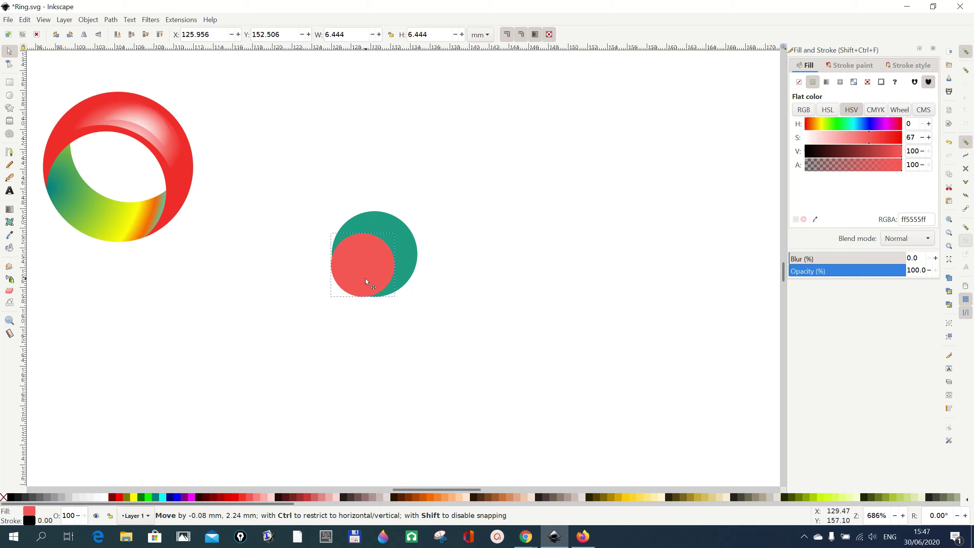
mouse_move(365, 279)
mouse_down()
mouse_move(373, 271)
mouse_move(365, 277)
mouse_up()
- Subtract the light red circle from the green circle with Difference to form a crescent
click(432, 365)
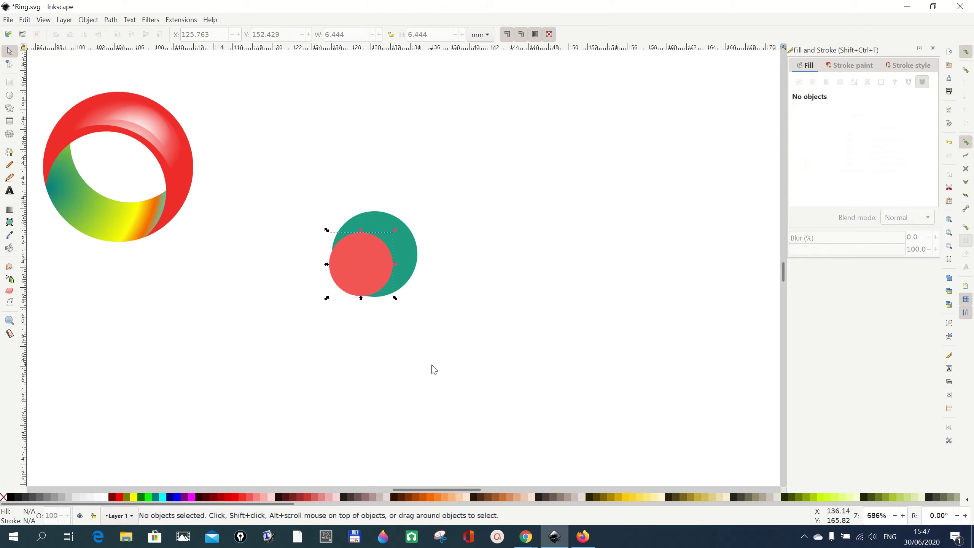
click(404, 252)
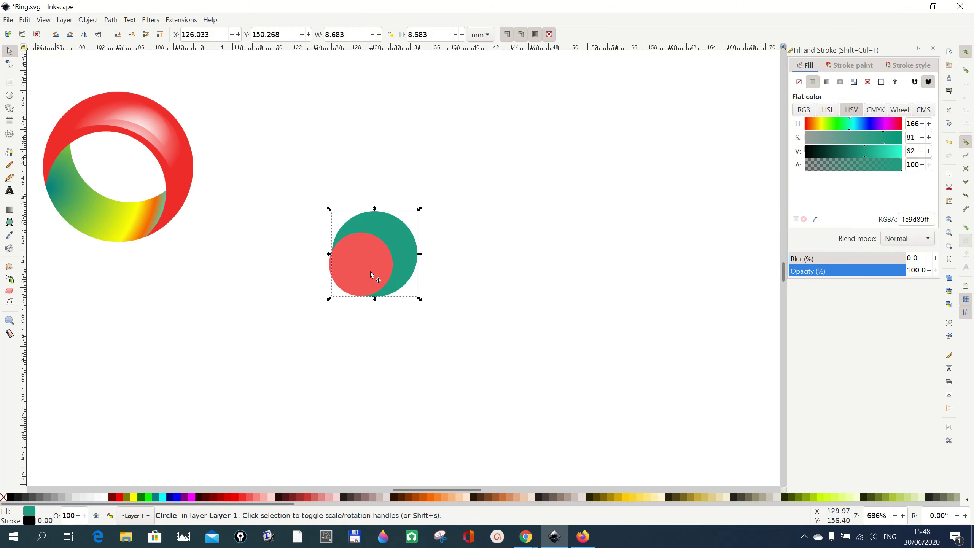
shift+click(371, 273)
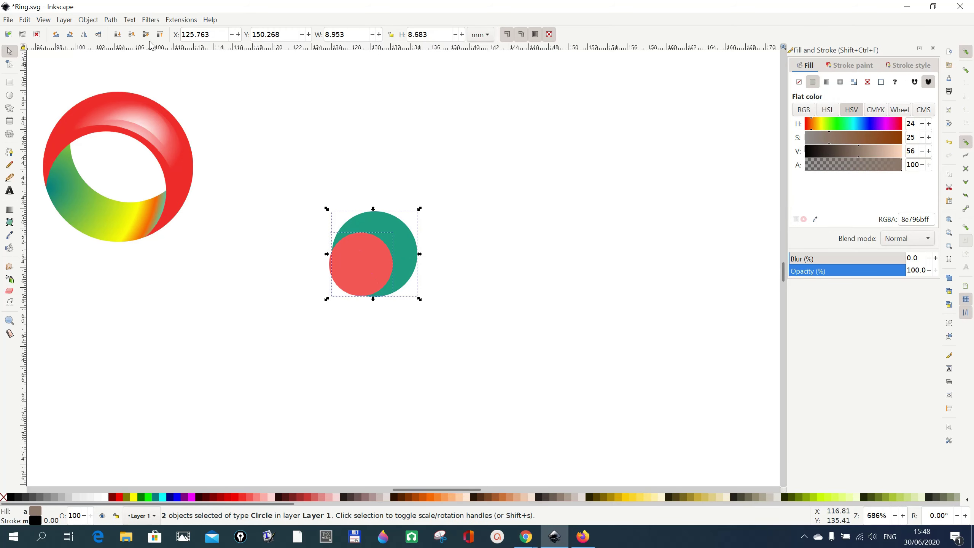
click(115, 23)
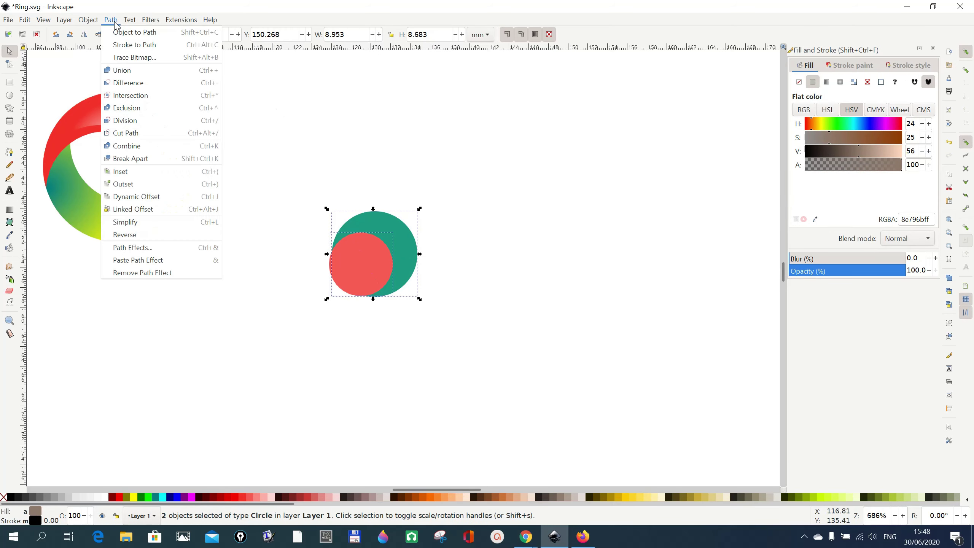
click(145, 83)
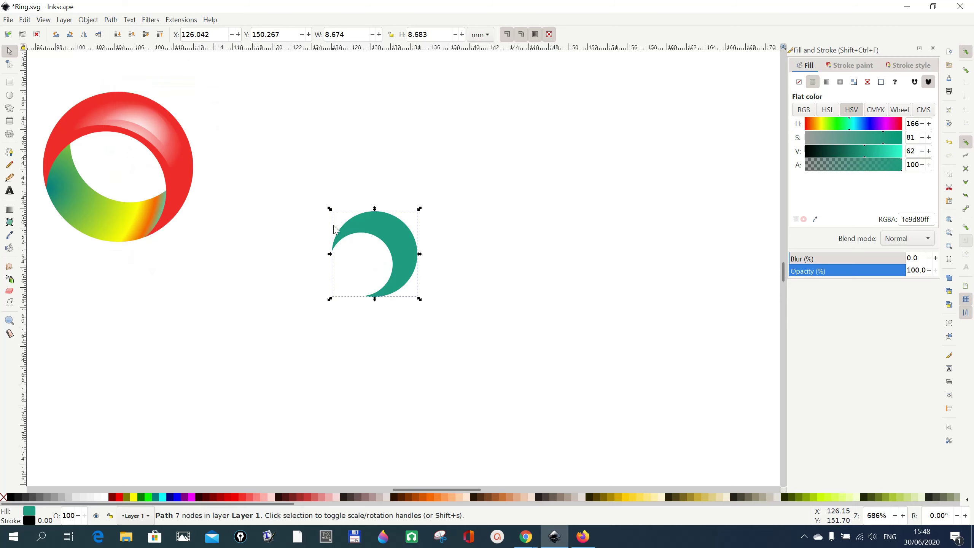
- Duplicate the green crescent and fill the copy with pink ff8080
right_click(404, 246)
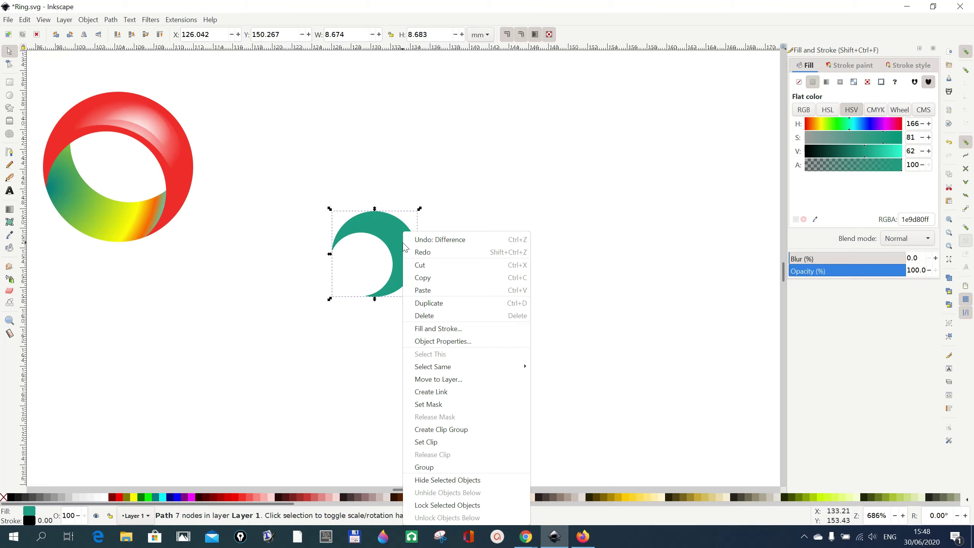
click(416, 303)
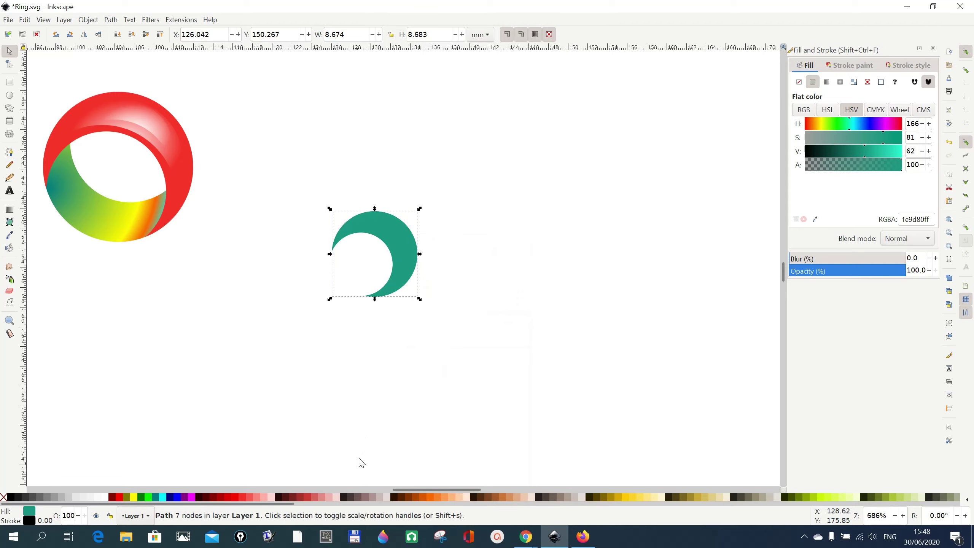
click(257, 498)
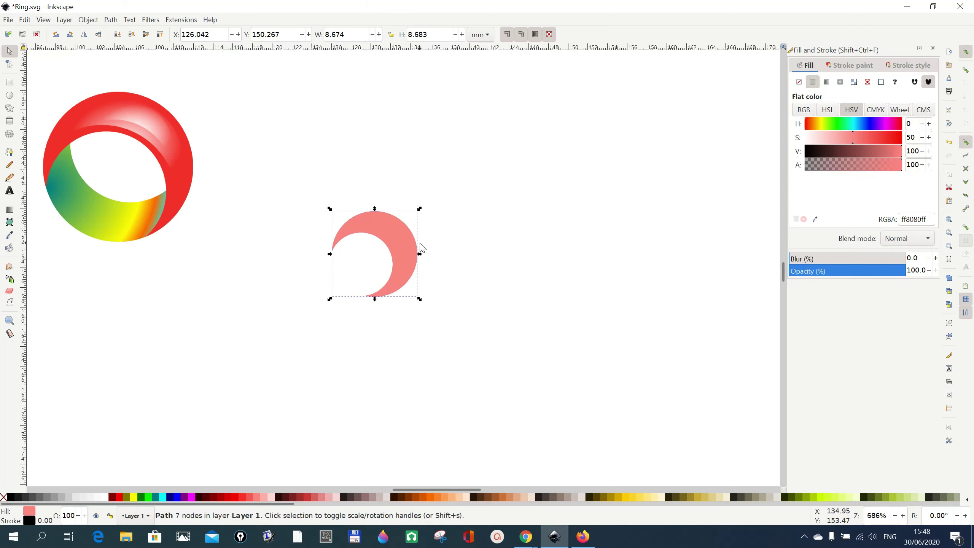
- Rotate the pink crescent 180° clockwise in two 90° turns to form a ring with the green one, and deselect it
click(69, 36)
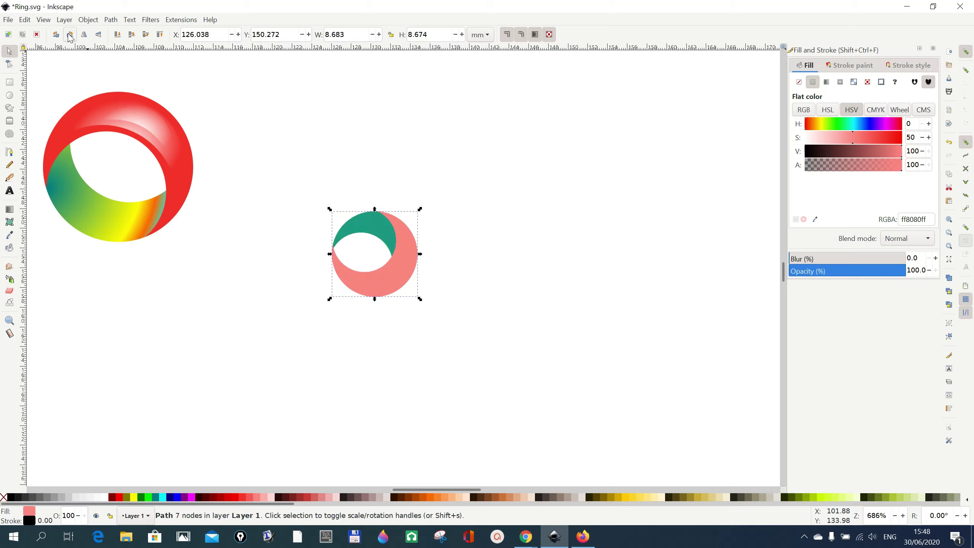
click(69, 36)
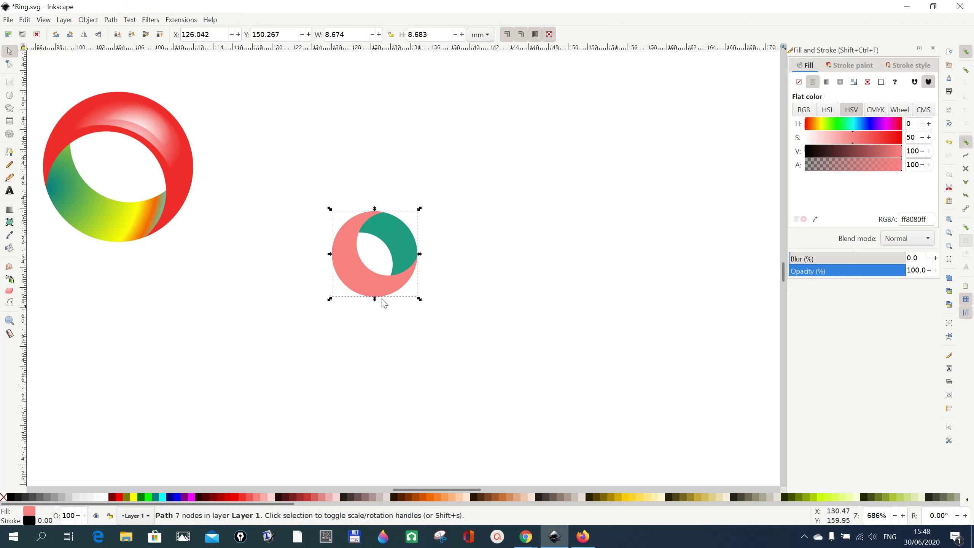
click(470, 304)
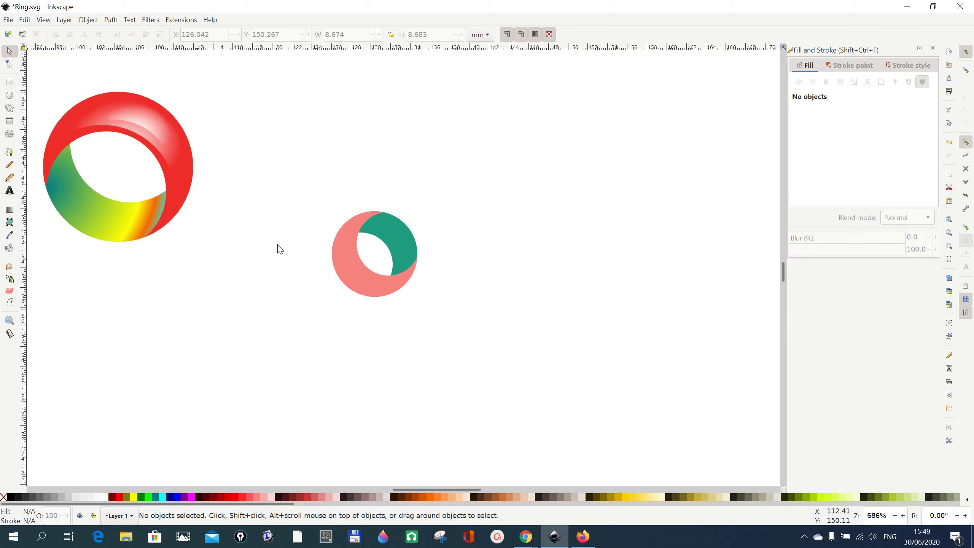
- Draw a separate pink circle about 9.1 mm wide below the two-crescent ring
click(9, 97)
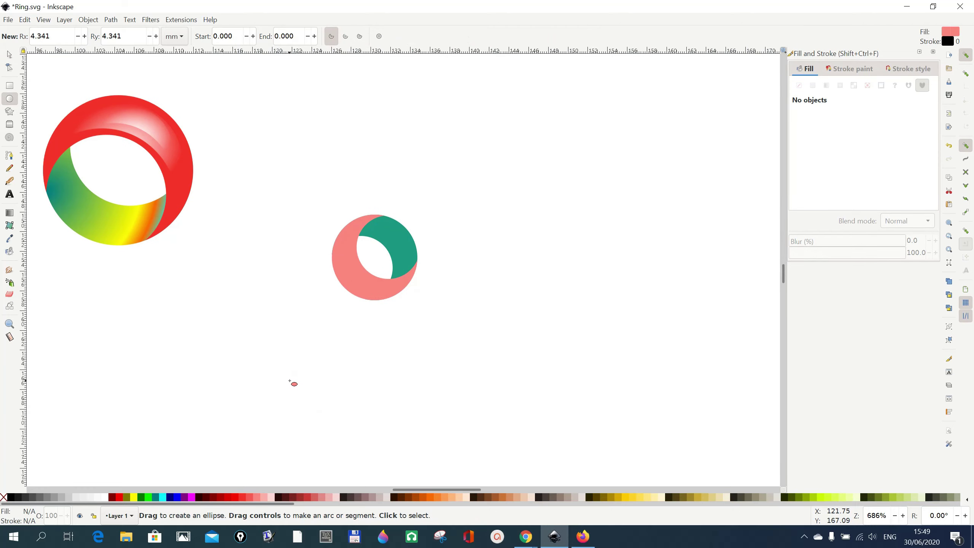
key(ctrl)
drag(270, 338, 359, 442)
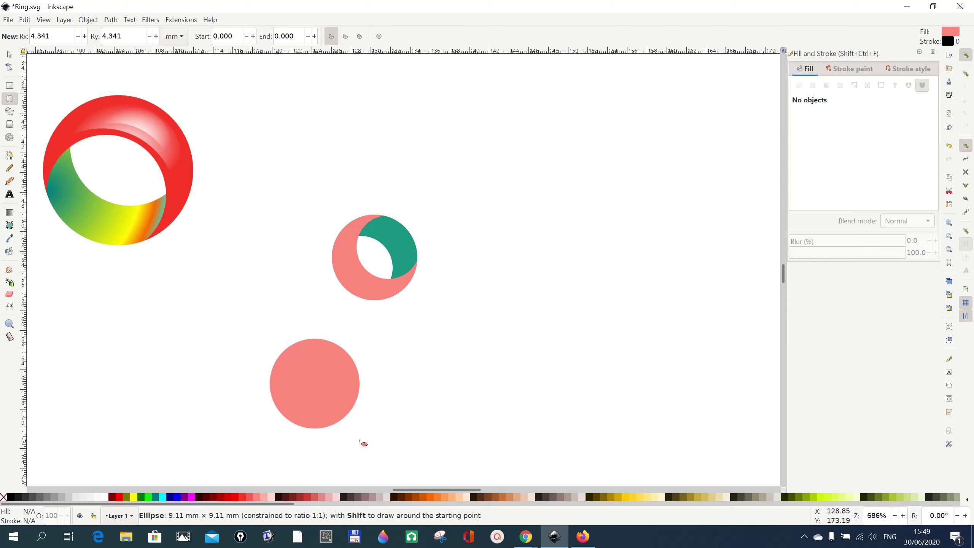
drag(359, 442, 359, 442)
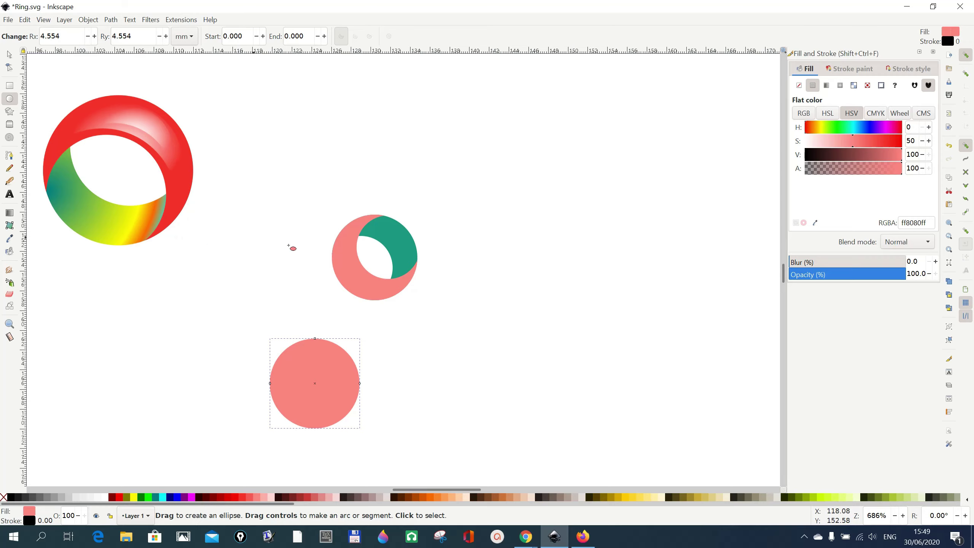
- Select both crescents of the new ring together and flip them vertically
click(10, 56)
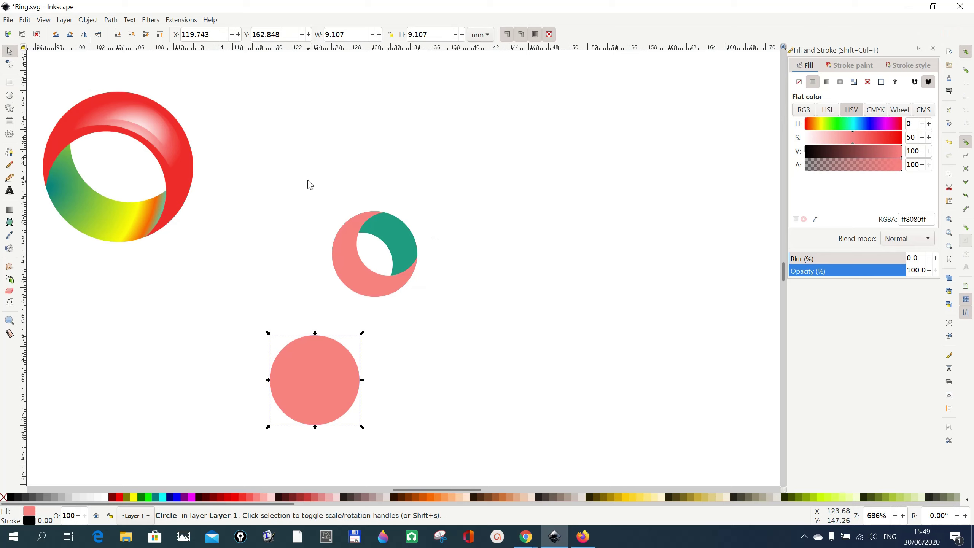
drag(307, 180, 449, 318)
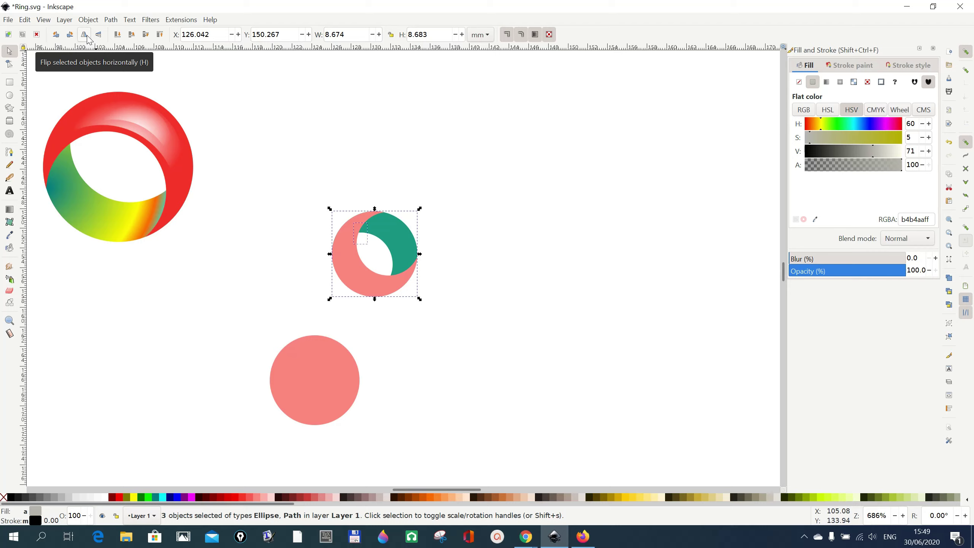
click(99, 37)
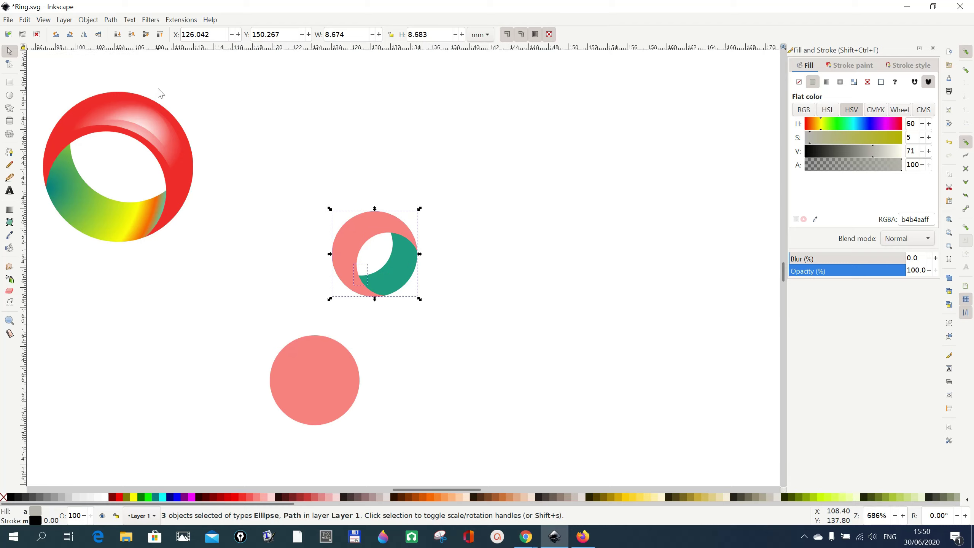
- Rotate the selected ring about 90° clockwise so the green crescent sits at its lower left, and deselect it
click(407, 230)
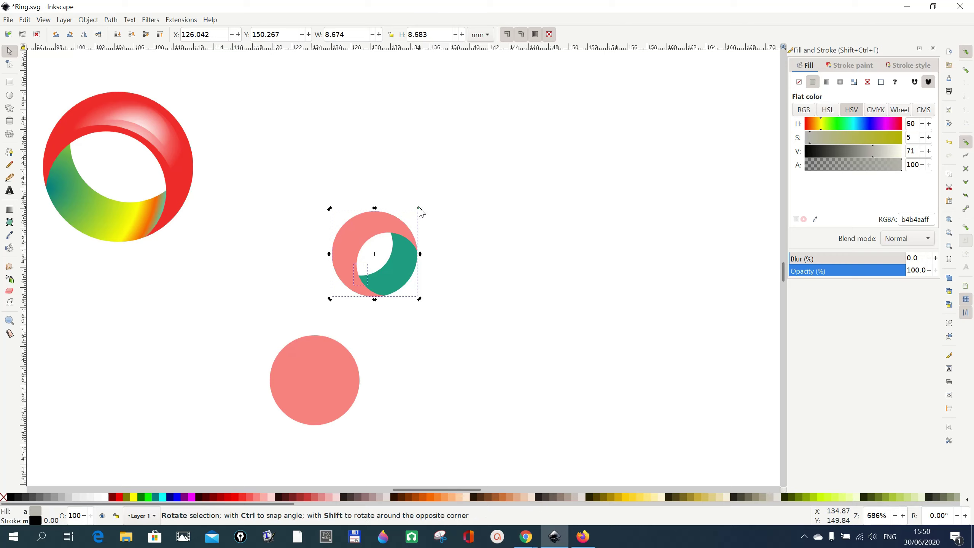
key(ctrl)
mouse_move(421, 210)
mouse_down()
mouse_move(451, 286)
mouse_move(449, 326)
mouse_up()
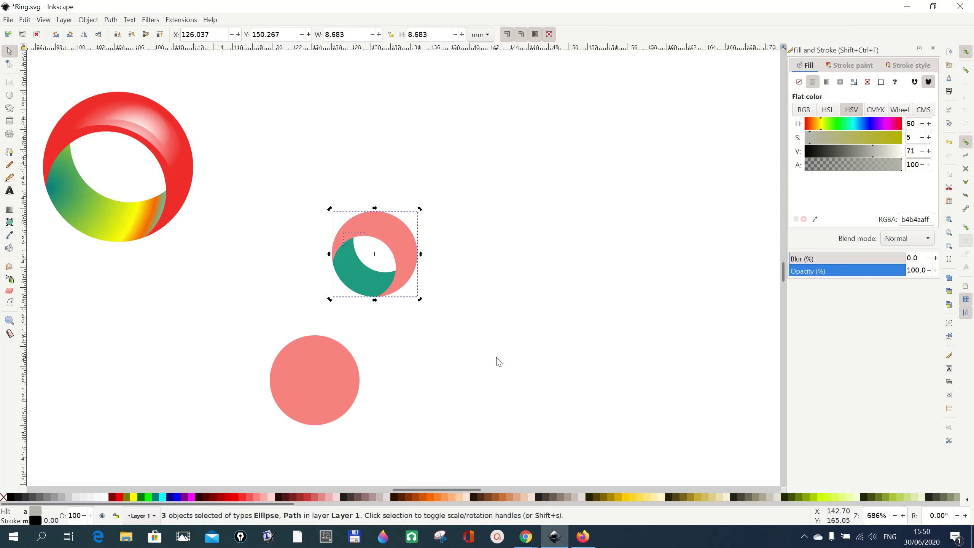
click(496, 356)
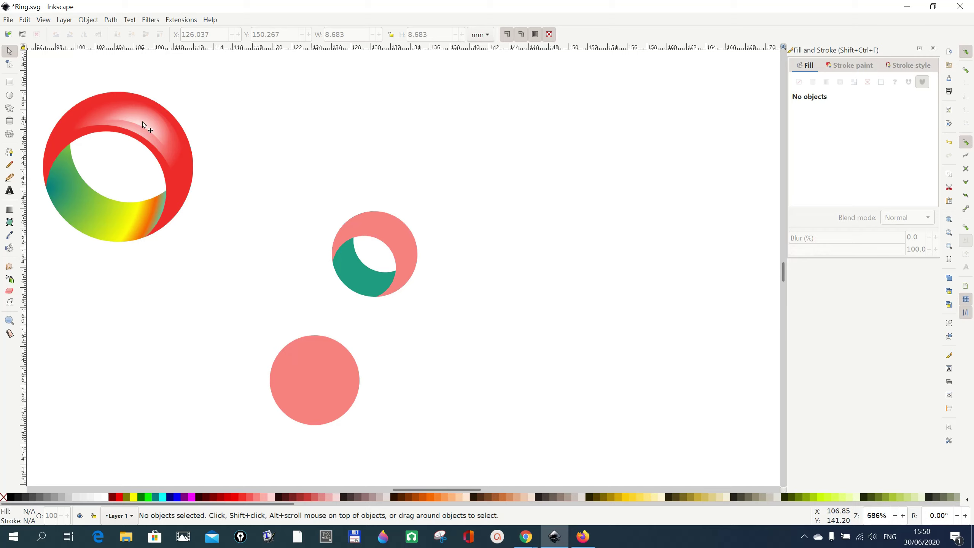
- Create a yellow (ffcc00) duplicate of the separate pink circle, scaled about its centre to about 5.4 mm wide
click(299, 385)
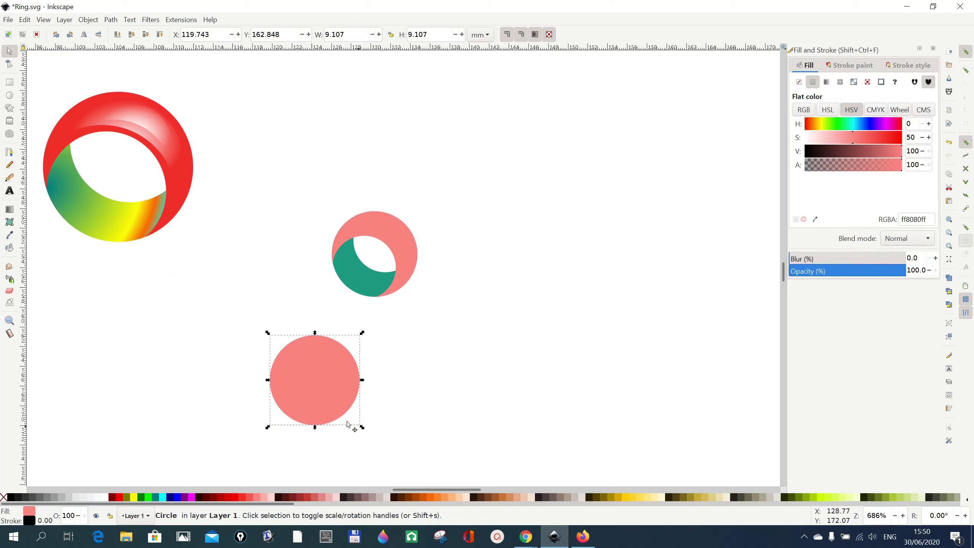
right_click(315, 360)
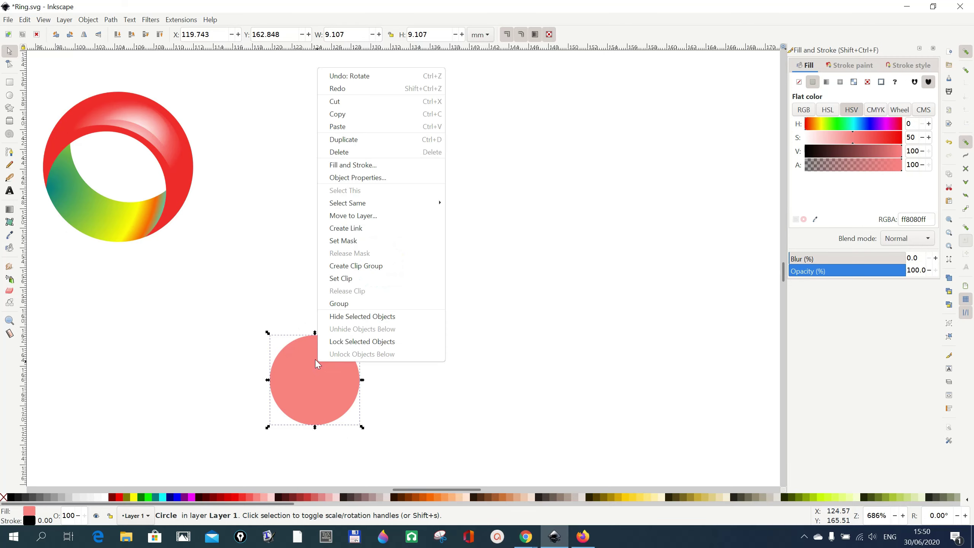
click(343, 142)
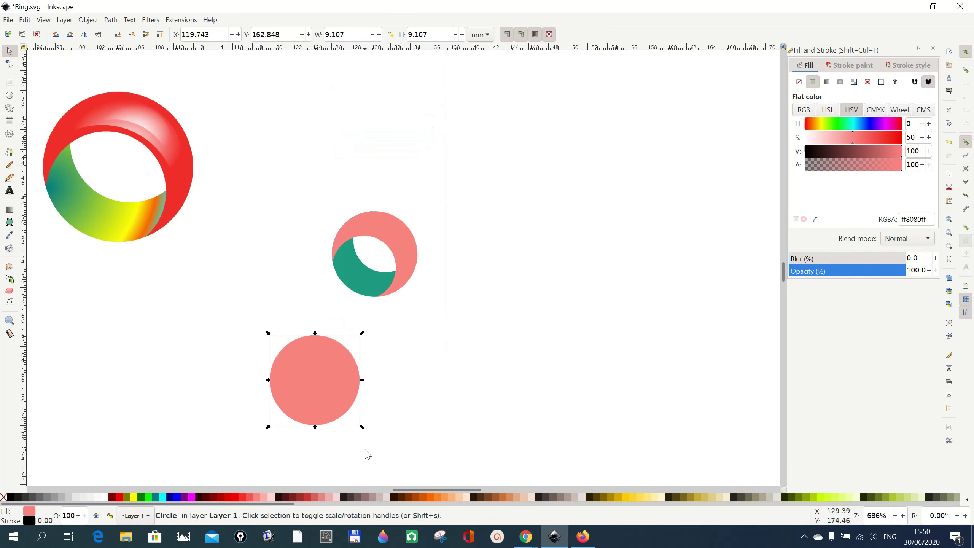
key(shift)
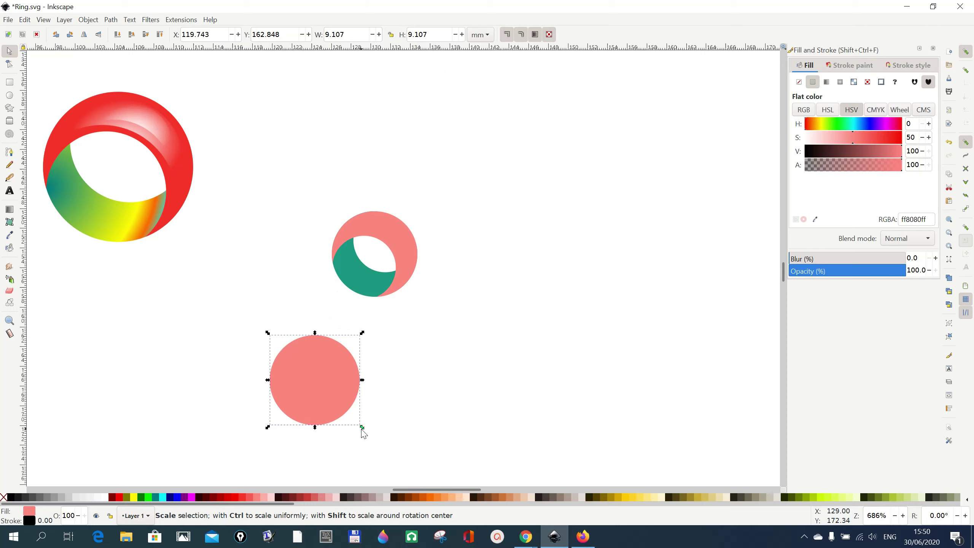
drag(362, 430, 344, 422)
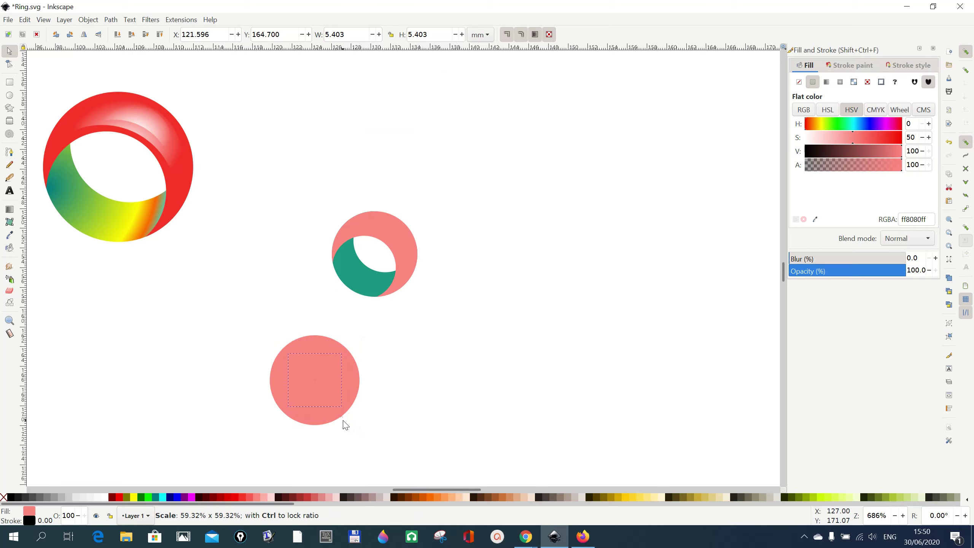
drag(344, 422, 345, 422)
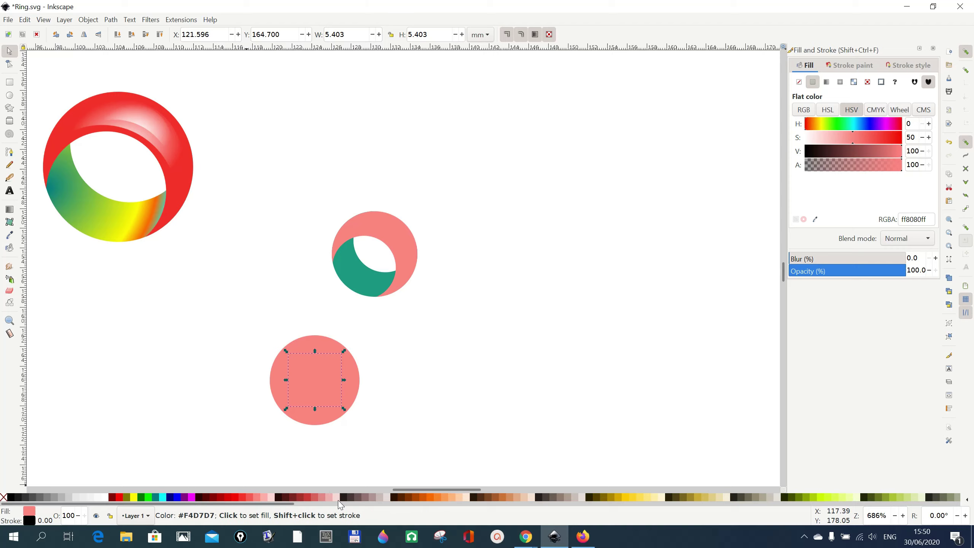
click(628, 498)
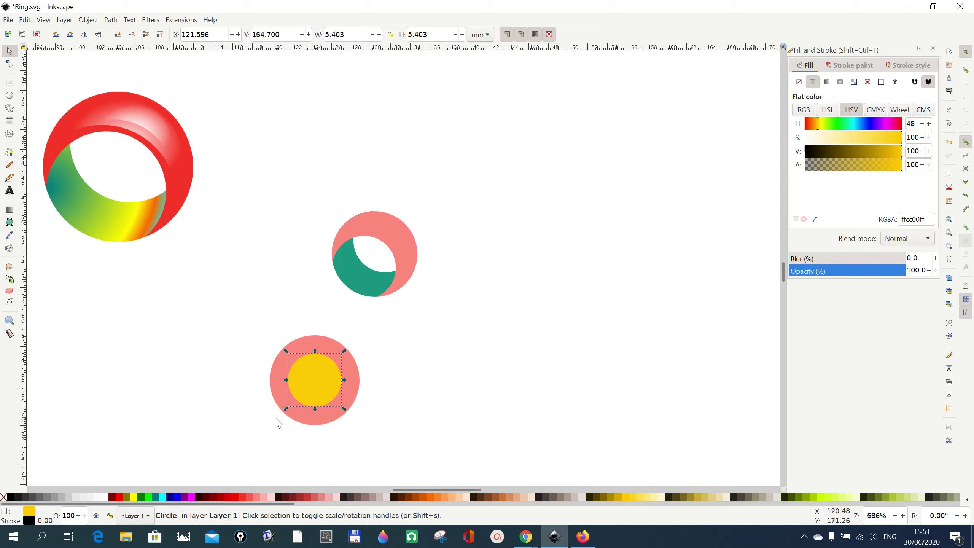
- Move the yellow circle beside the pink one, raise the pink circle to the top and overlap it, leaving a yellow crescent exposed at the upper right
drag(308, 382, 428, 384)
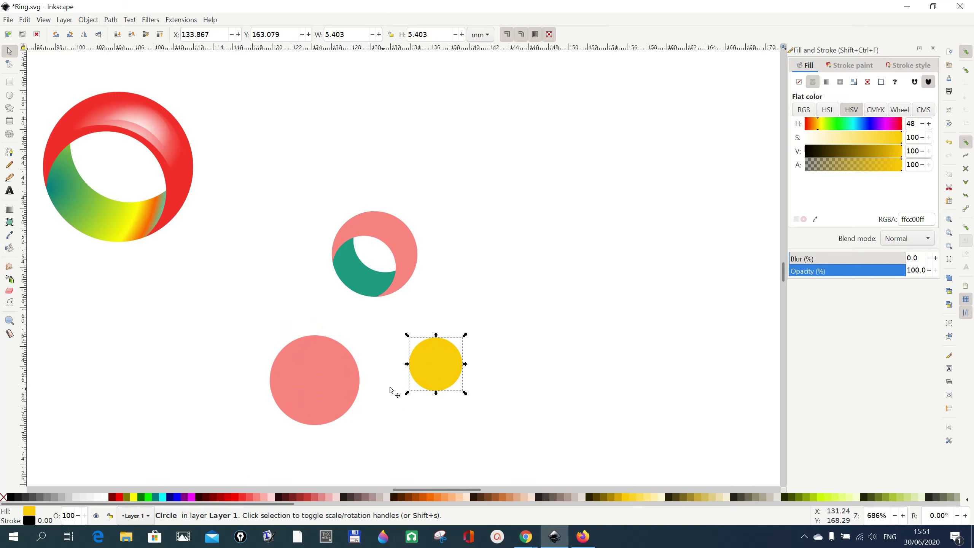
mouse_move(318, 376)
mouse_down()
mouse_move(403, 393)
mouse_move(338, 396)
mouse_move(321, 384)
mouse_up()
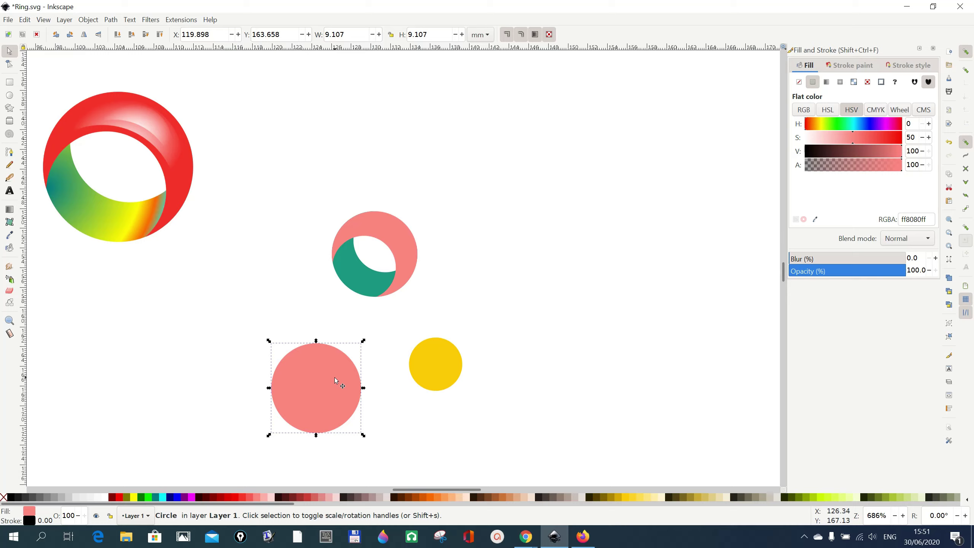
click(163, 40)
drag(303, 404, 408, 387)
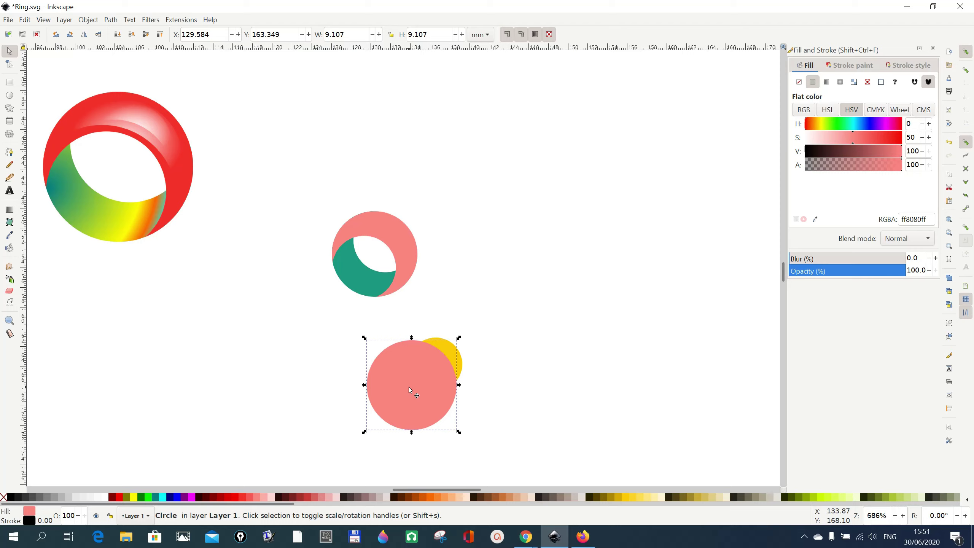
- Subtract the pink circle from the yellow circle with Difference
shift+click(459, 371)
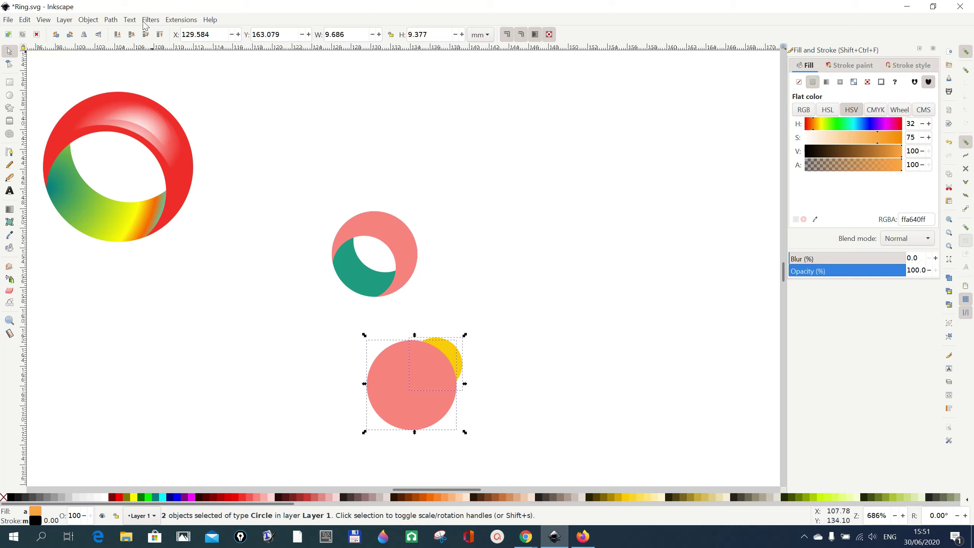
click(112, 20)
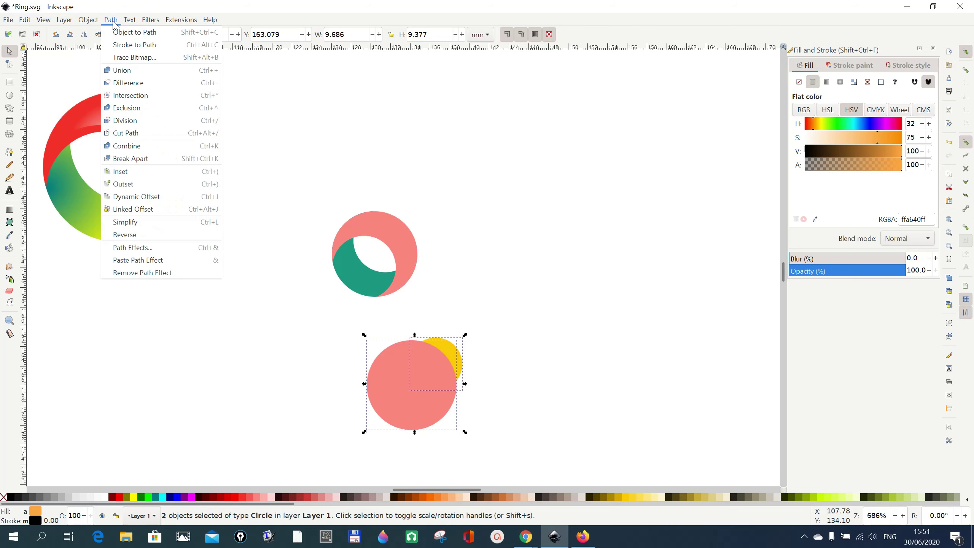
click(119, 85)
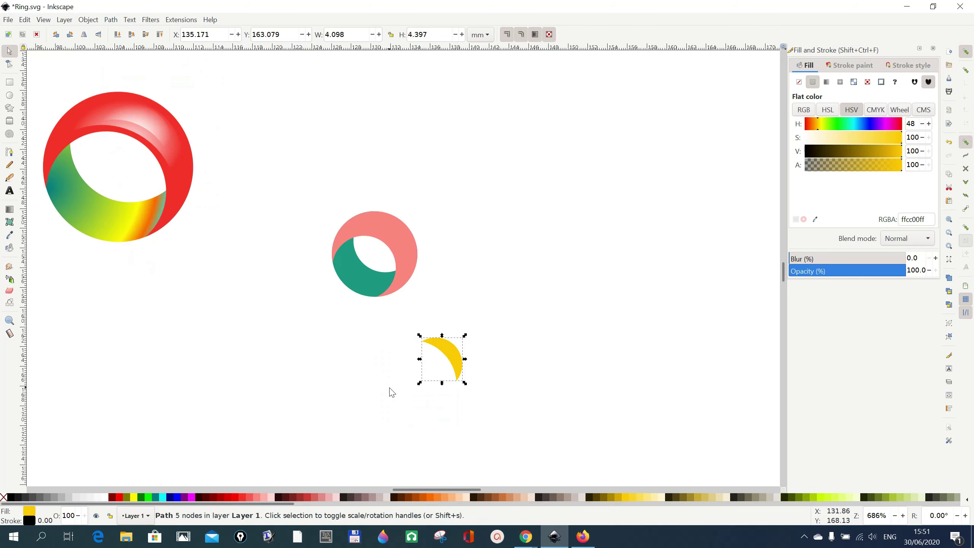
- Place the yellow crescent on the pink upper-right part of the ring, rotate it slightly to follow the curve, and deselect it
drag(454, 361, 398, 238)
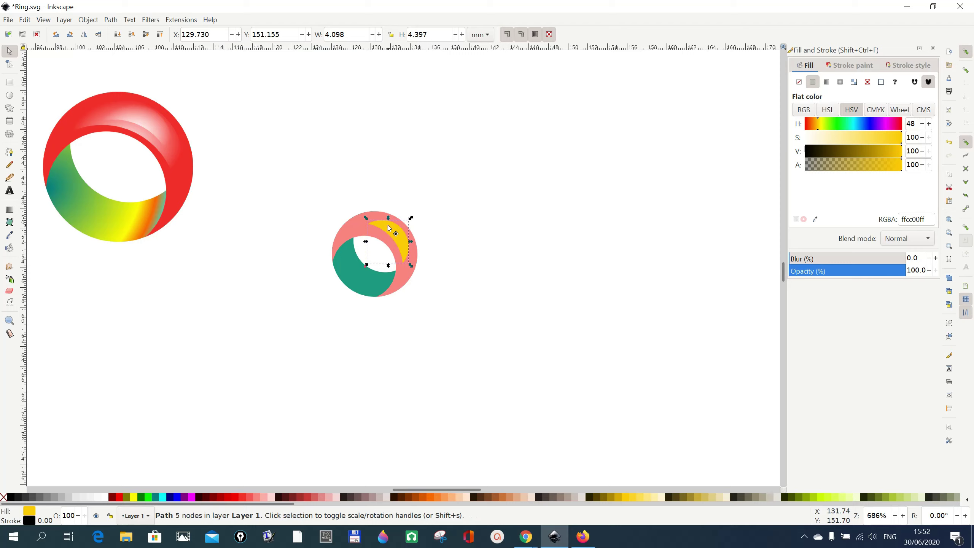
drag(390, 228, 389, 230)
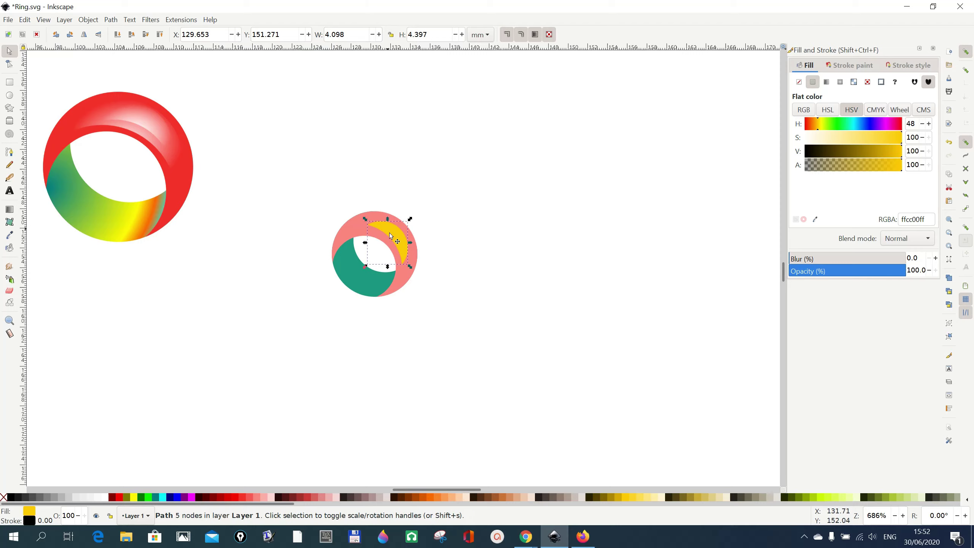
click(402, 252)
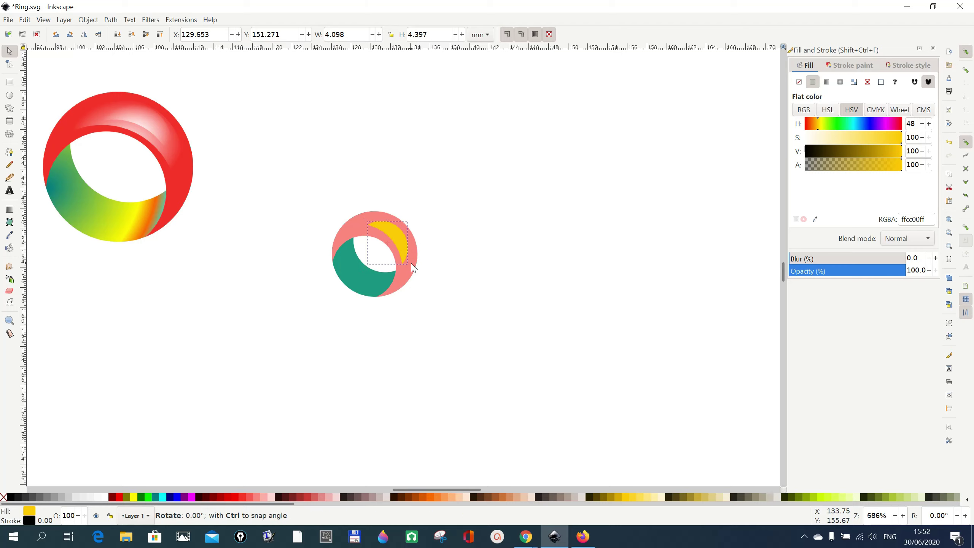
click(401, 251)
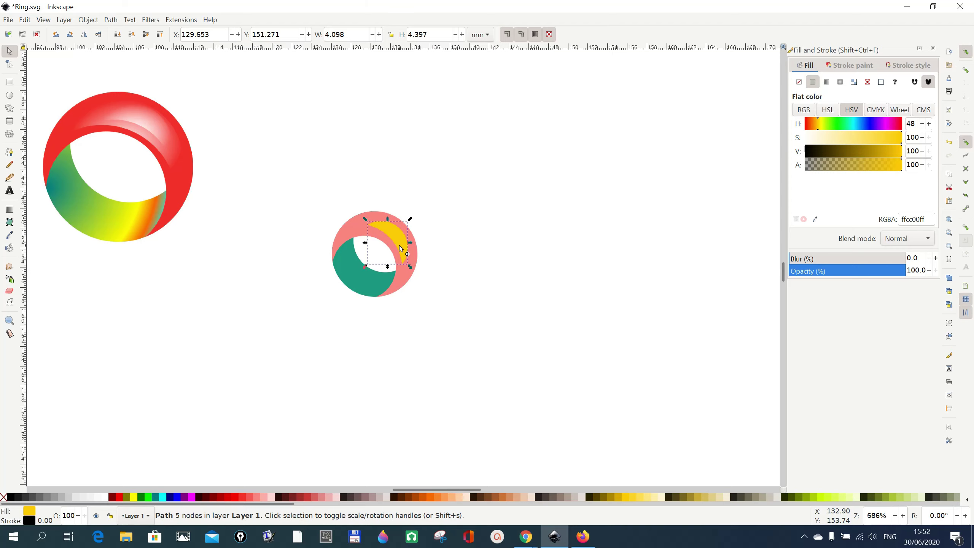
click(405, 252)
click(464, 335)
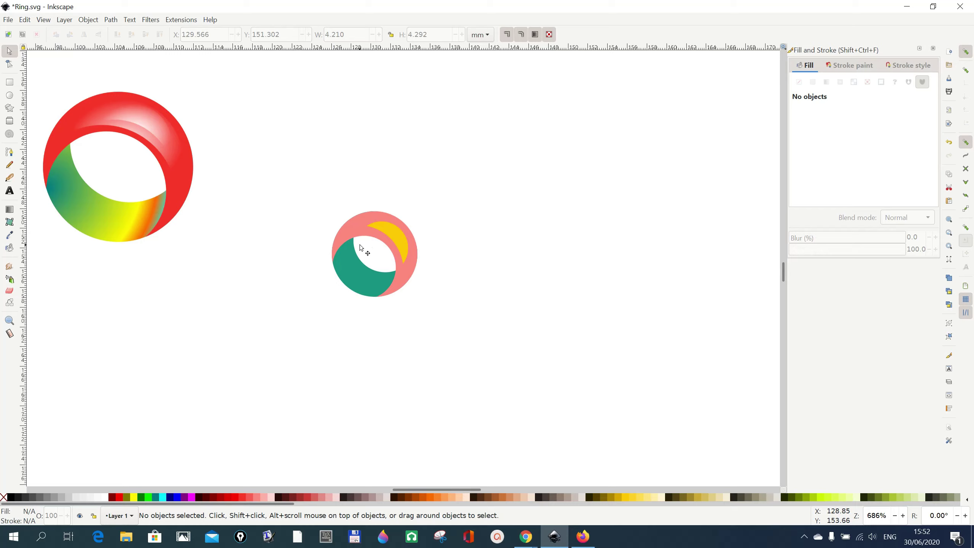
- Add a white (ffffff) duplicate of the yellow crescent, shrunk to about 2.7 mm wide and placed within the yellow one
click(394, 235)
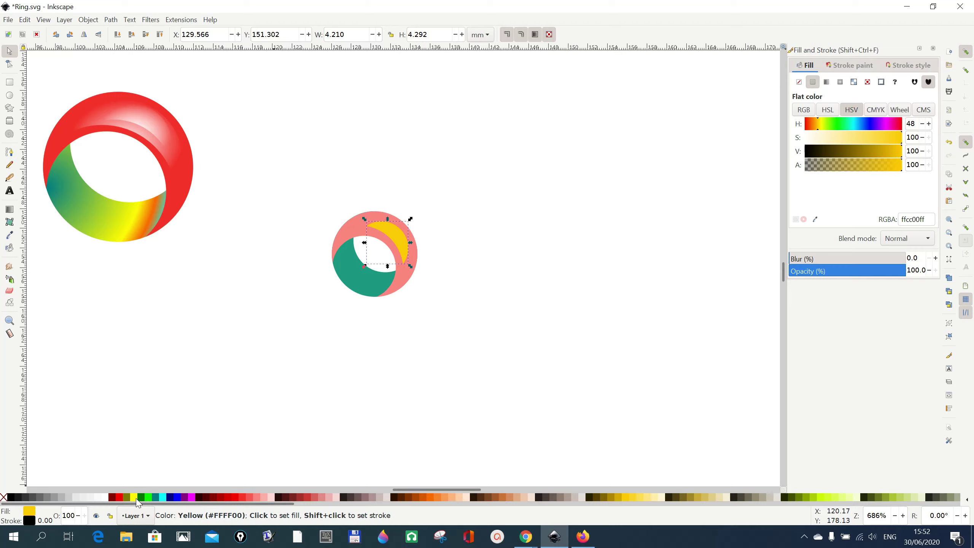
click(106, 497)
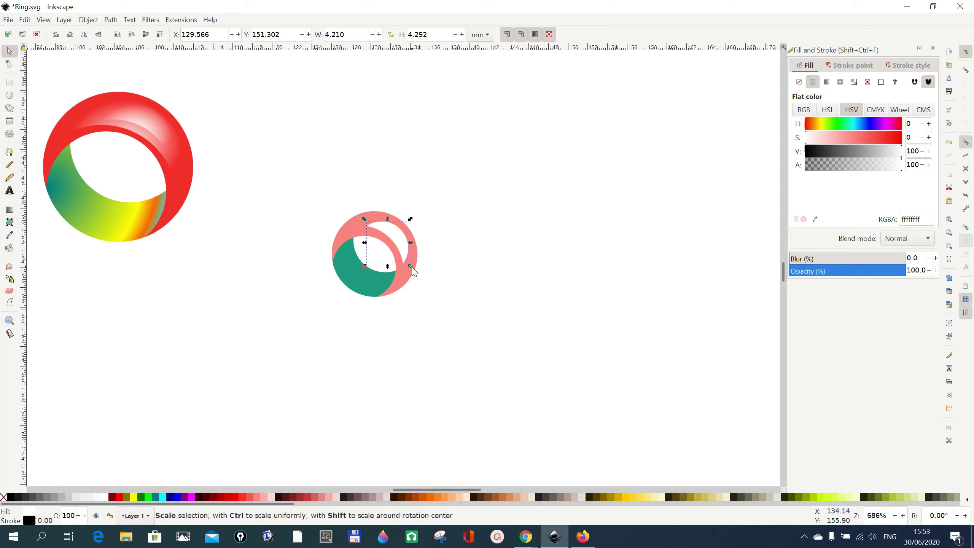
drag(412, 267, 405, 242)
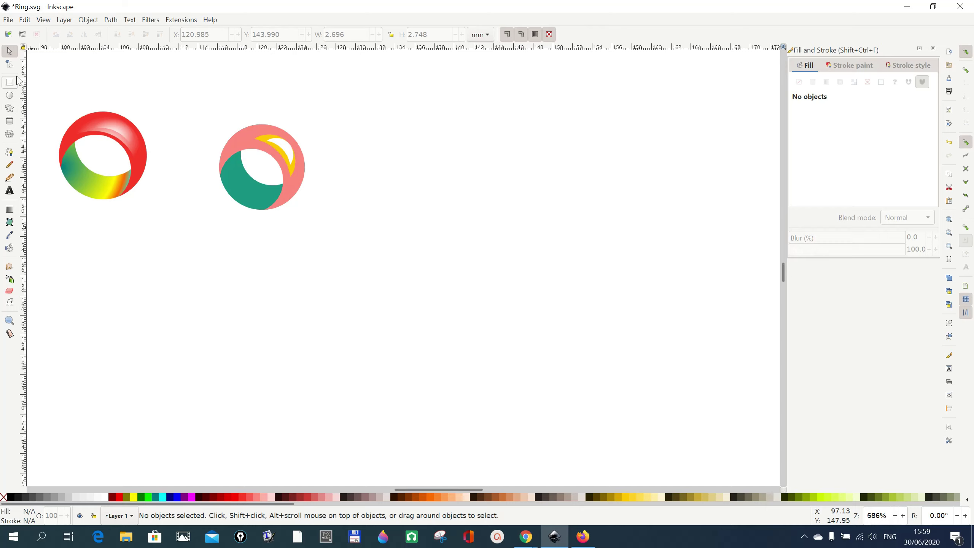
- Select all five objects of the new ring, move them together about 9.3 mm to the right and slightly down, and deselect them
click(259, 194)
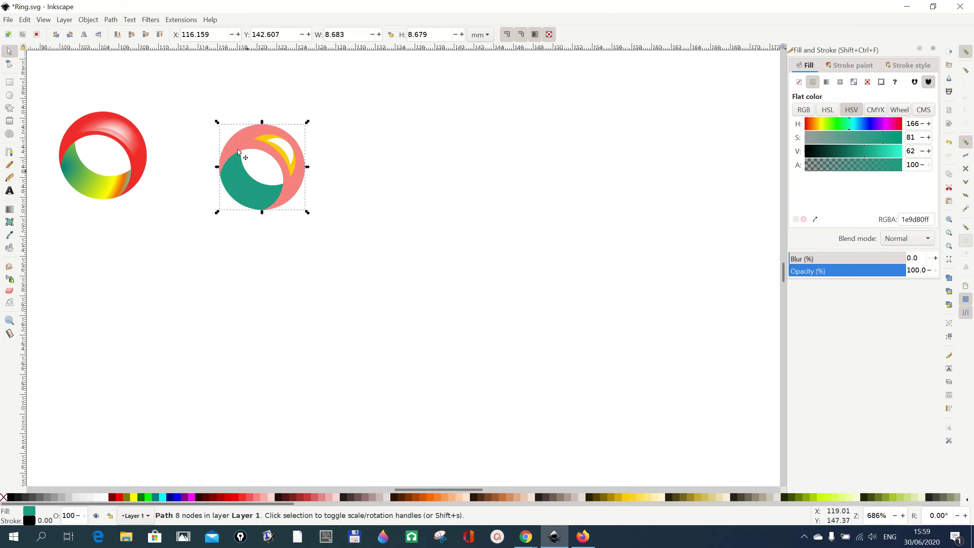
drag(196, 108, 331, 242)
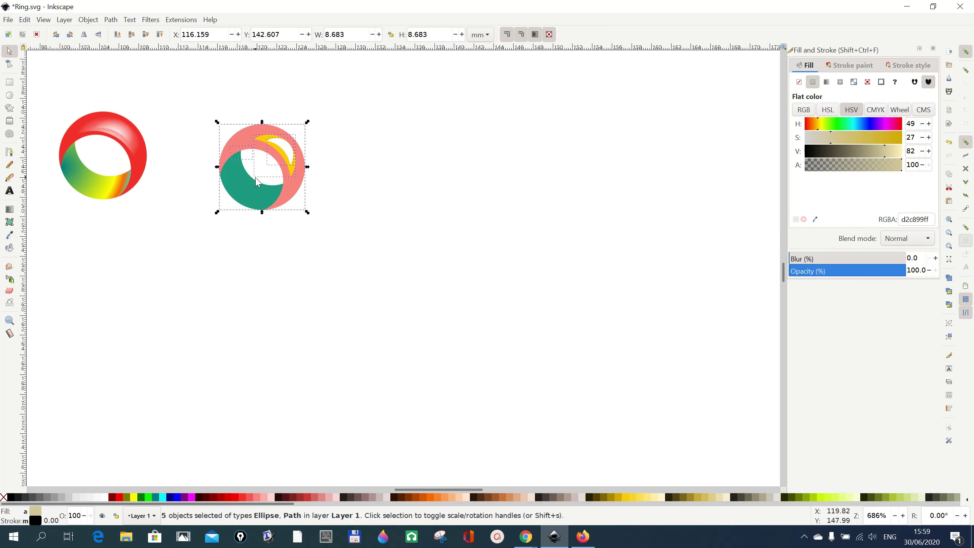
drag(255, 178, 344, 241)
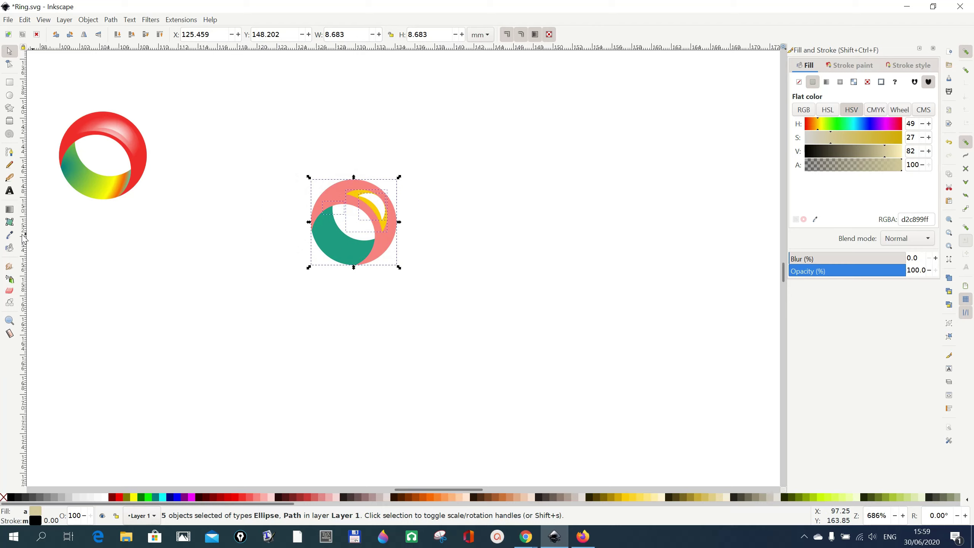
click(197, 301)
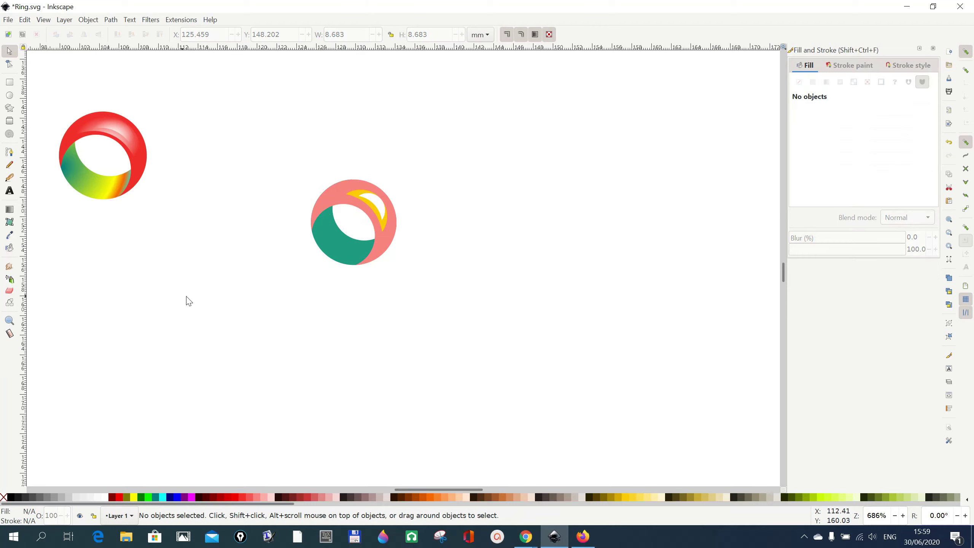
- Fill the new ring's green crescent with teal (008080)
click(13, 321)
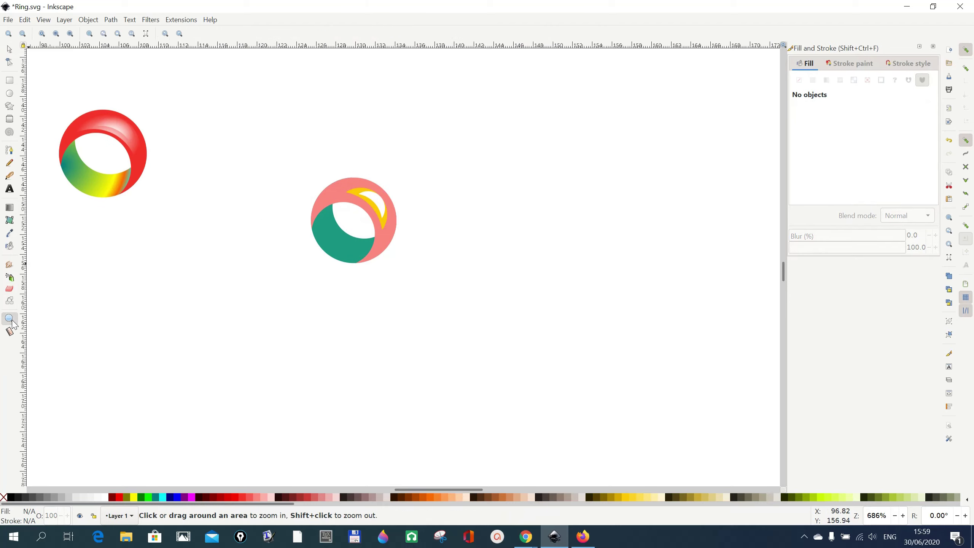
click(417, 285)
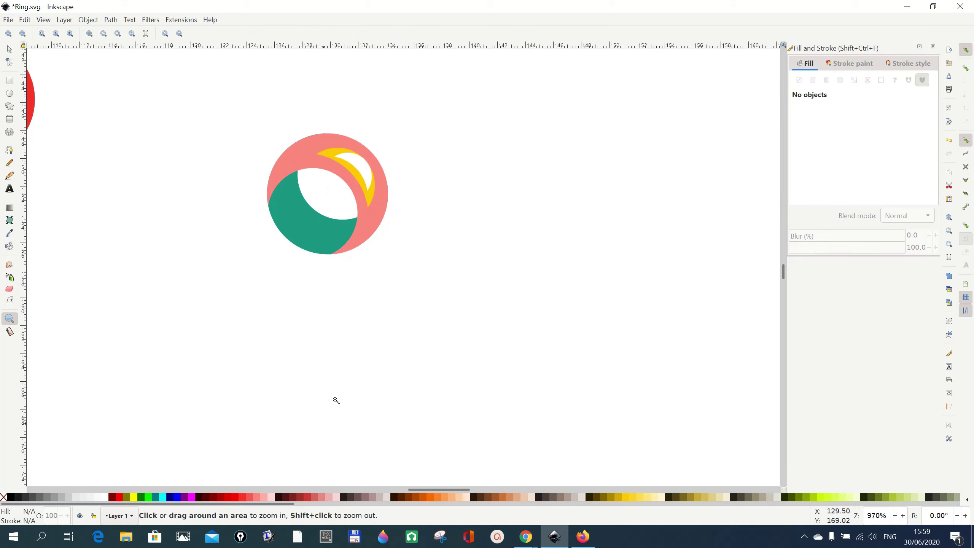
drag(431, 490, 423, 495)
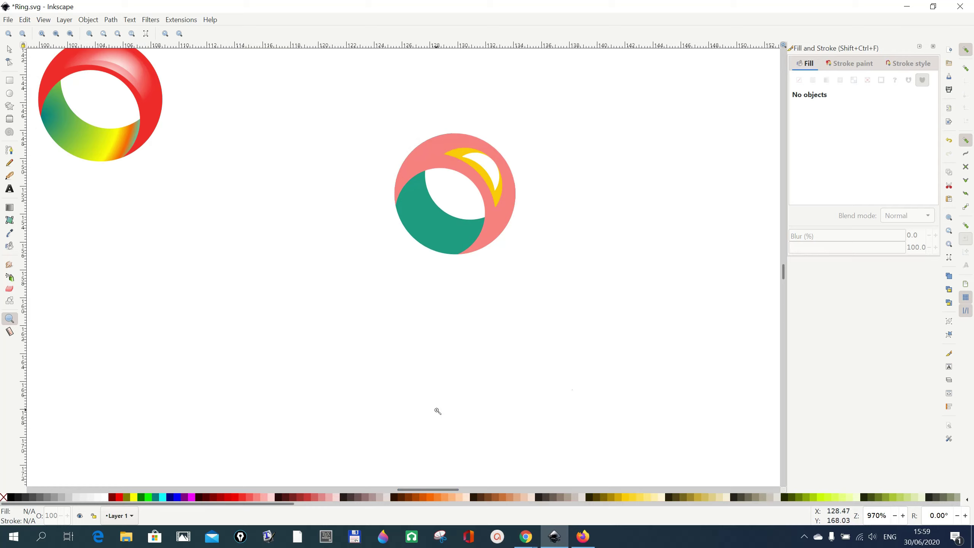
drag(784, 280, 784, 277)
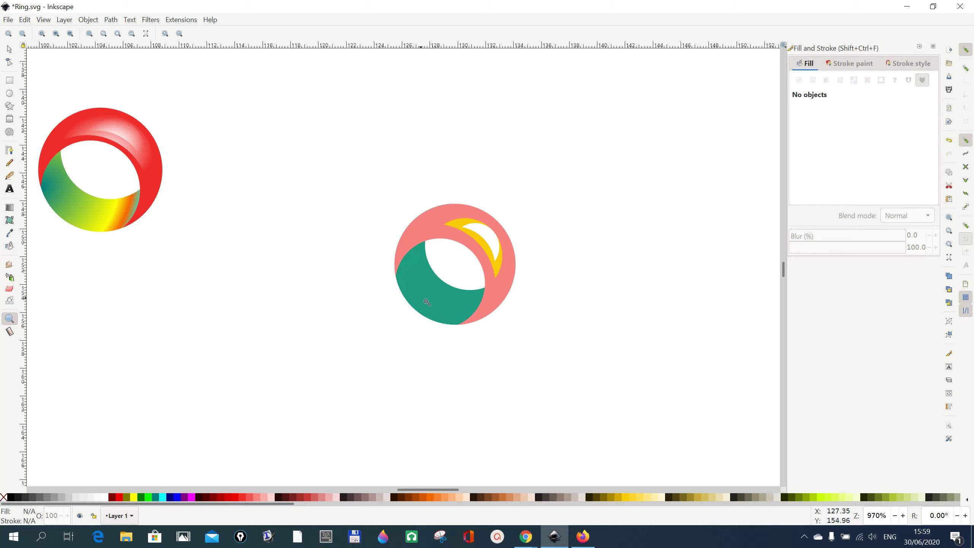
click(9, 50)
click(429, 287)
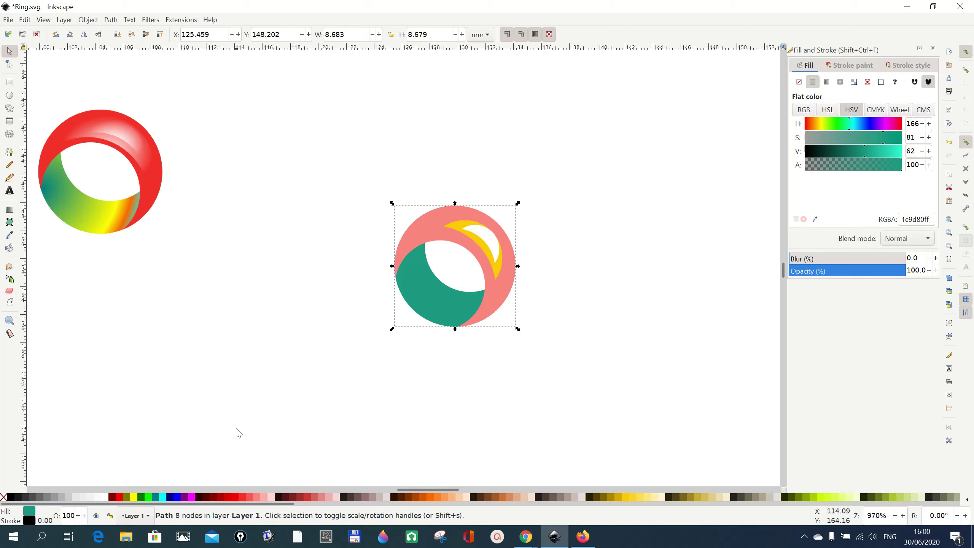
click(155, 497)
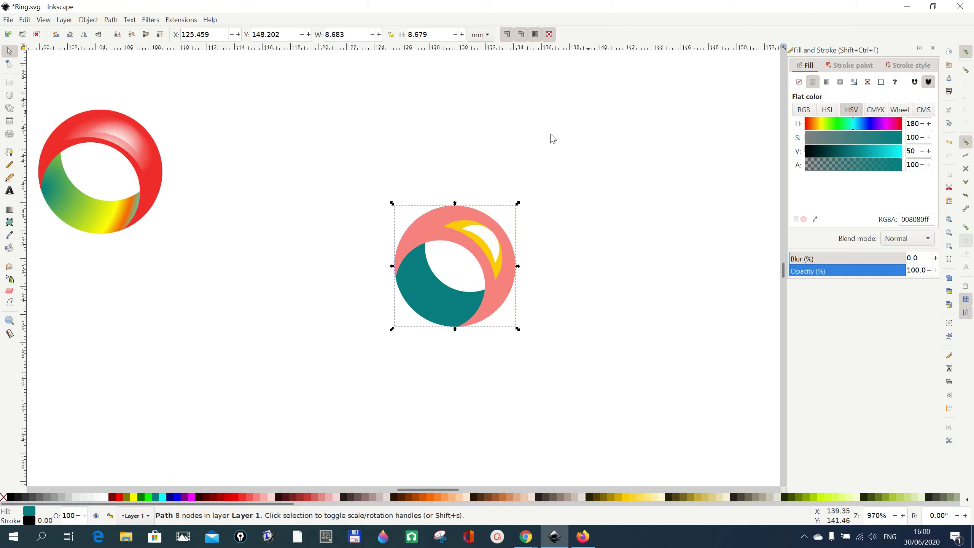
- Apply a radial gradient to the teal crescent, centre it near the crescent's left tip, and rotate its radius handle to point downward
click(840, 83)
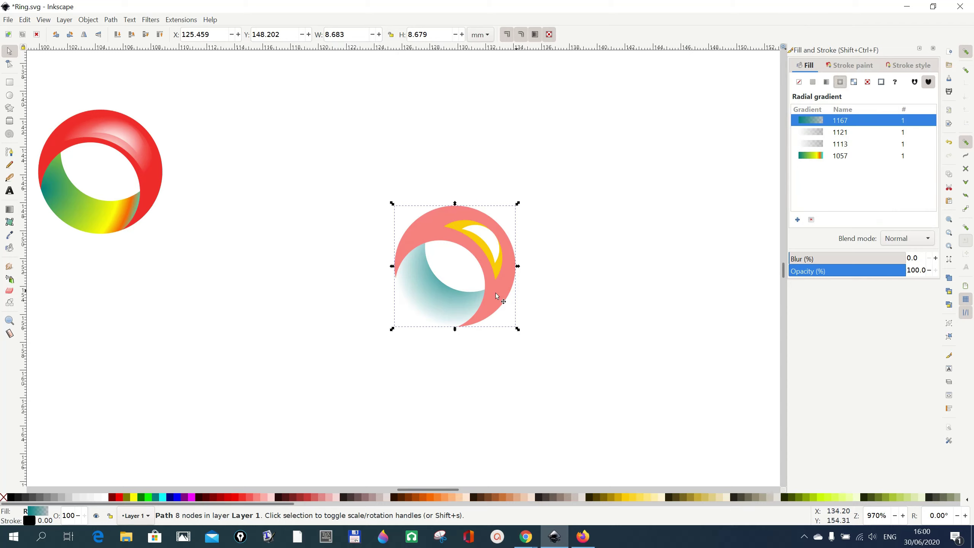
click(9, 211)
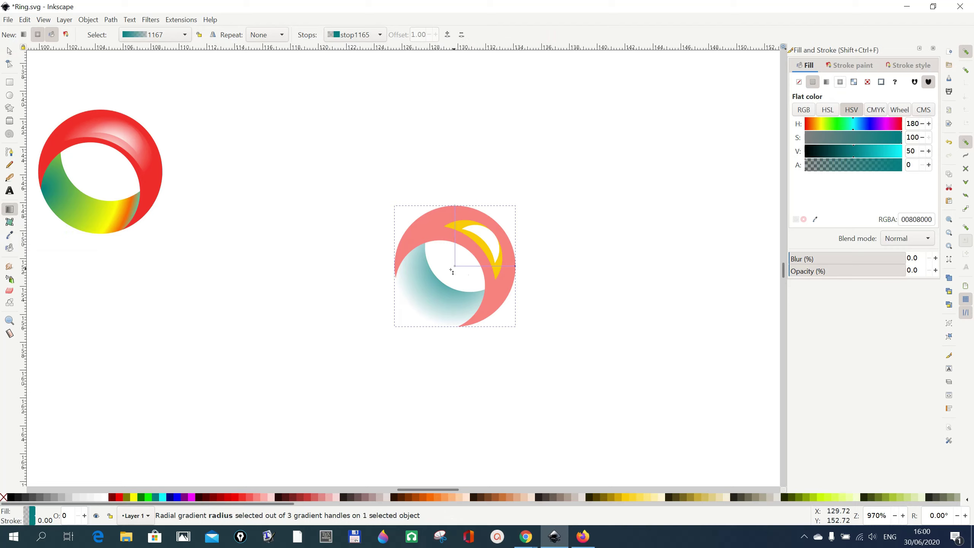
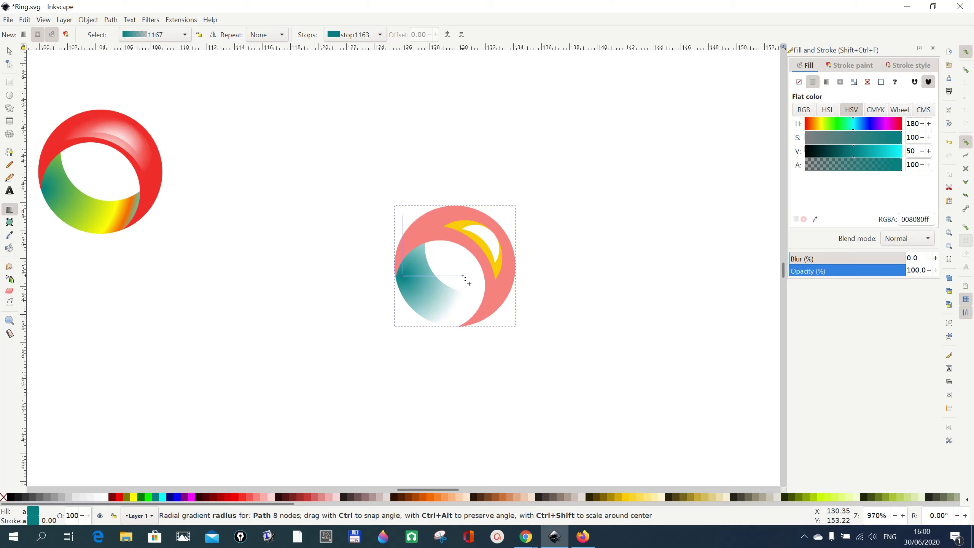
drag(464, 277, 426, 332)
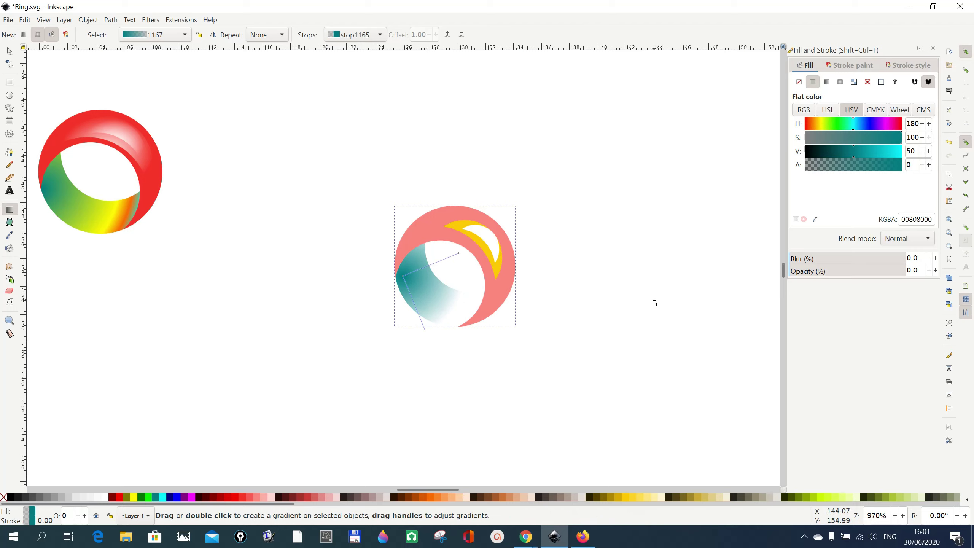
- Insert a stop midway along the teal crescent's radial gradient and colour it yellow (ffff00)
click(404, 278)
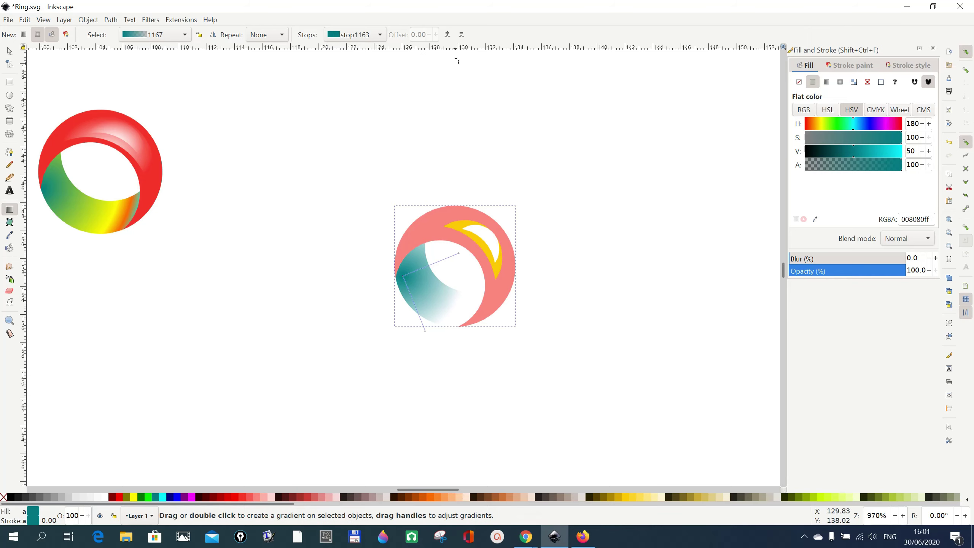
click(447, 35)
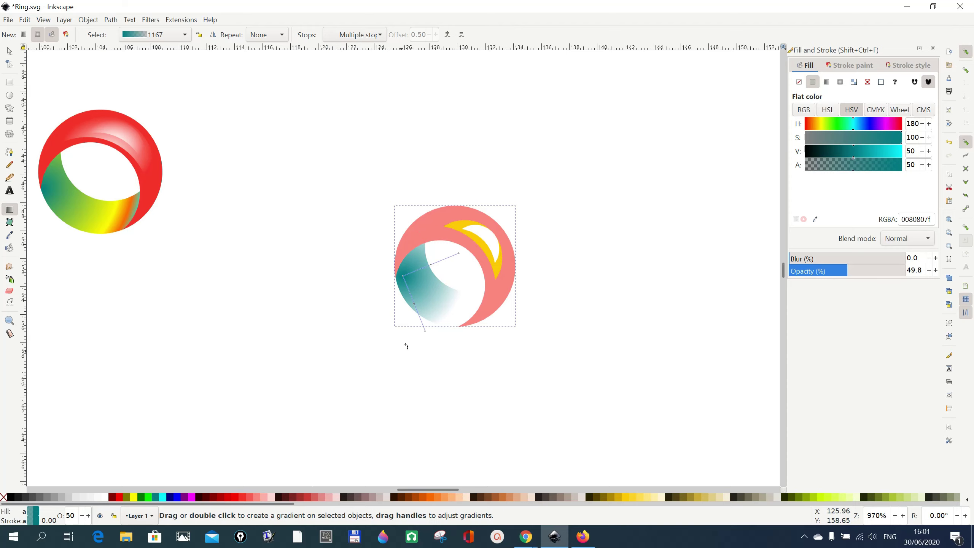
click(136, 498)
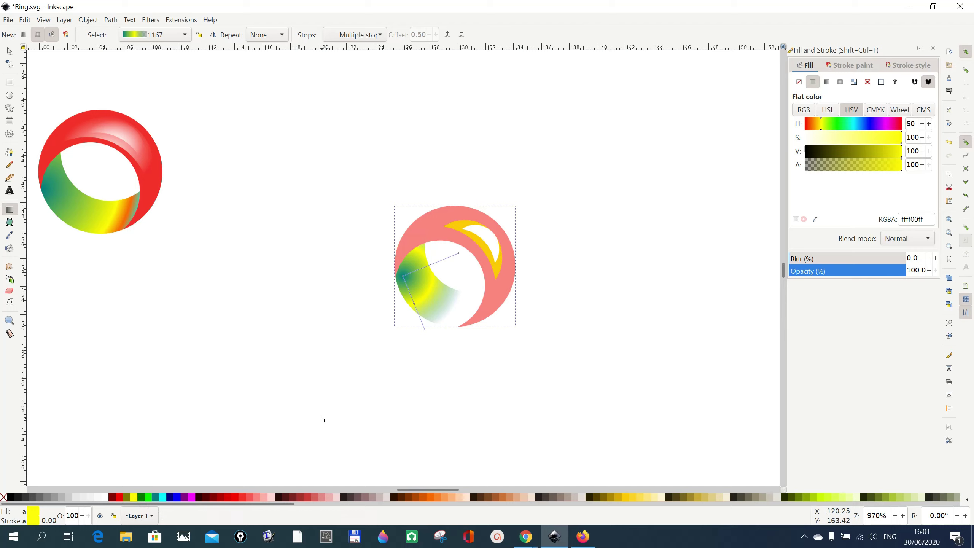
- Insert an orange (ff6600) stop between the yellow stop and the outer end, and make the outer end stop opaque teal (008080)
click(415, 306)
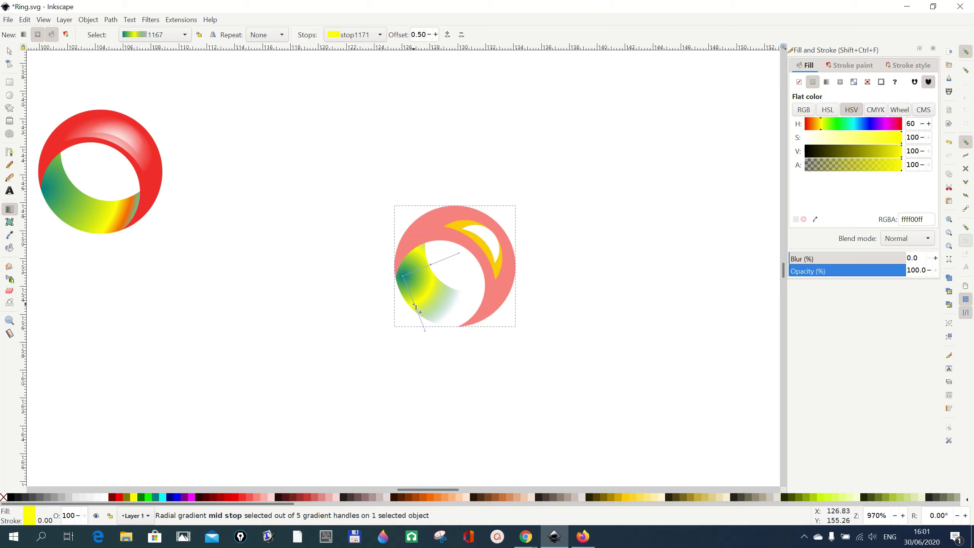
click(447, 37)
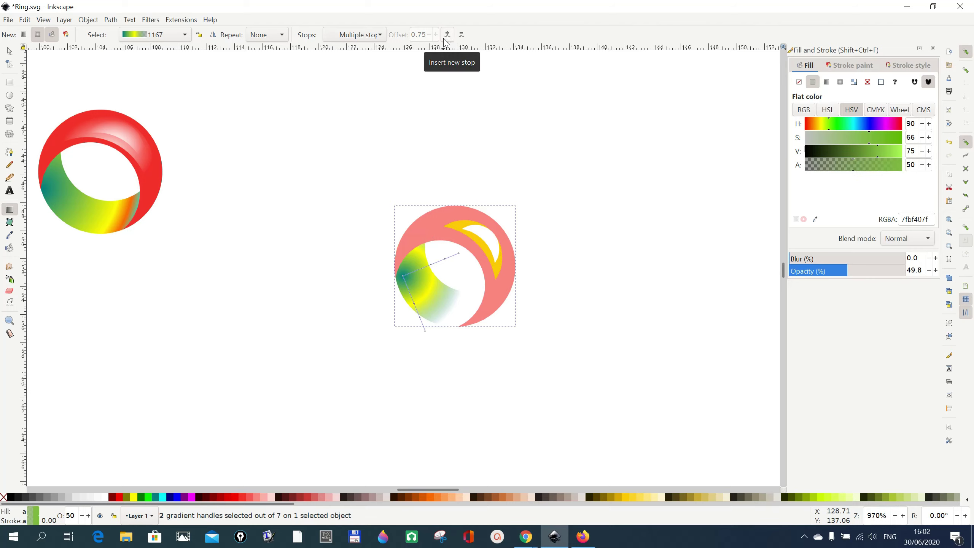
click(432, 499)
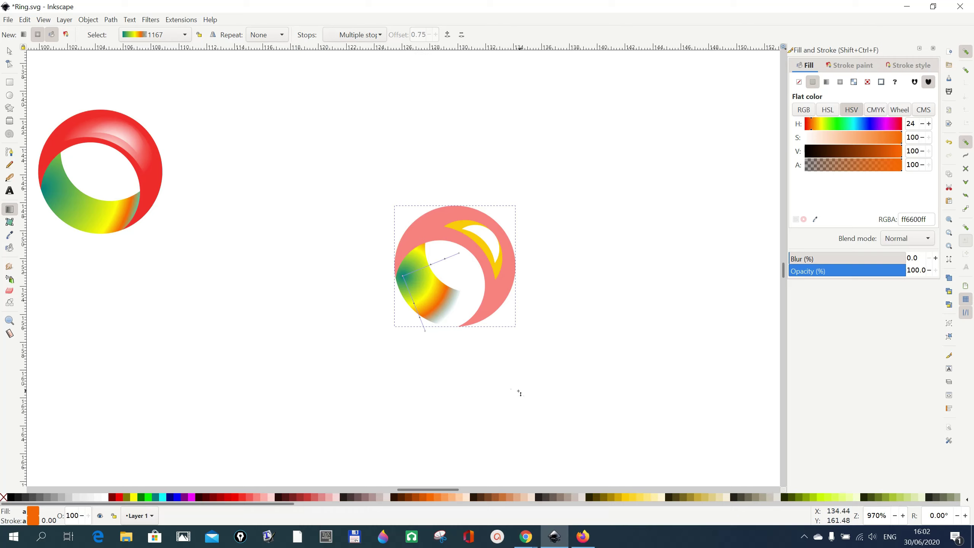
click(426, 333)
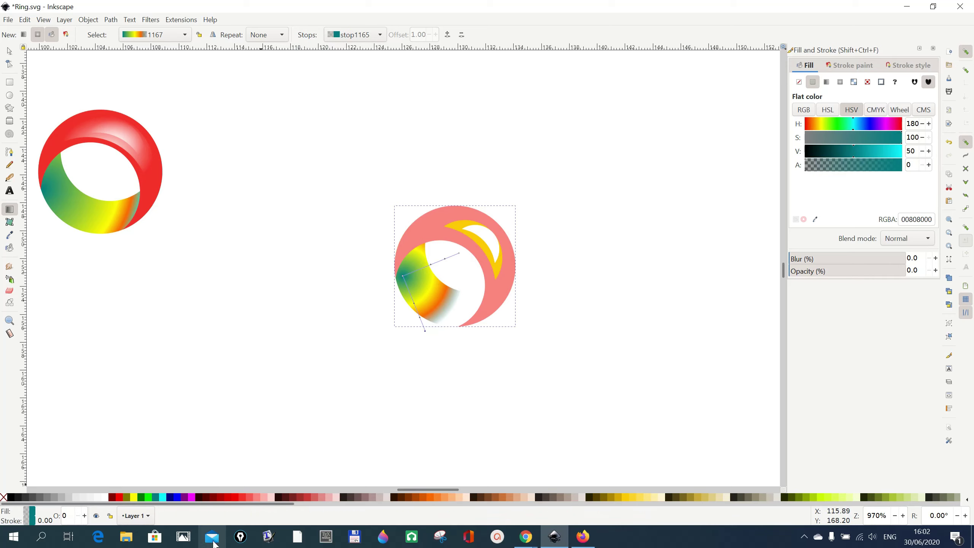
click(157, 501)
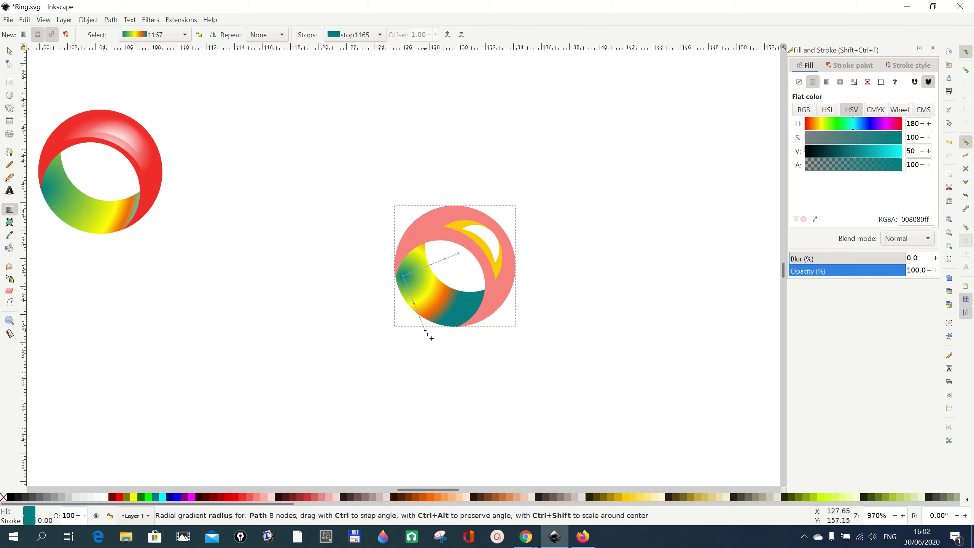
- Lengthen and rotate the gradient's radius handles to spread the colours along the crescent, and move the yellow stop to offset 0.59
drag(426, 332, 467, 349)
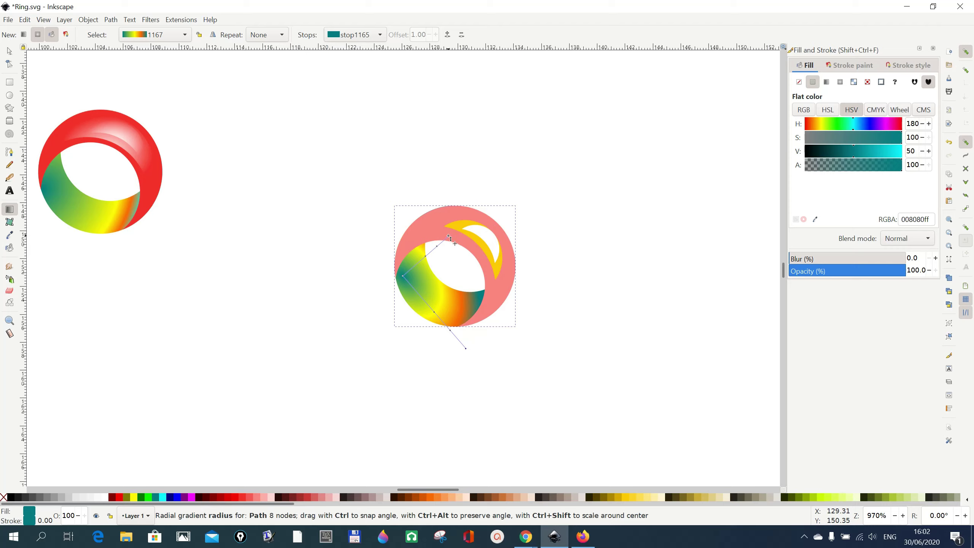
drag(449, 237, 479, 233)
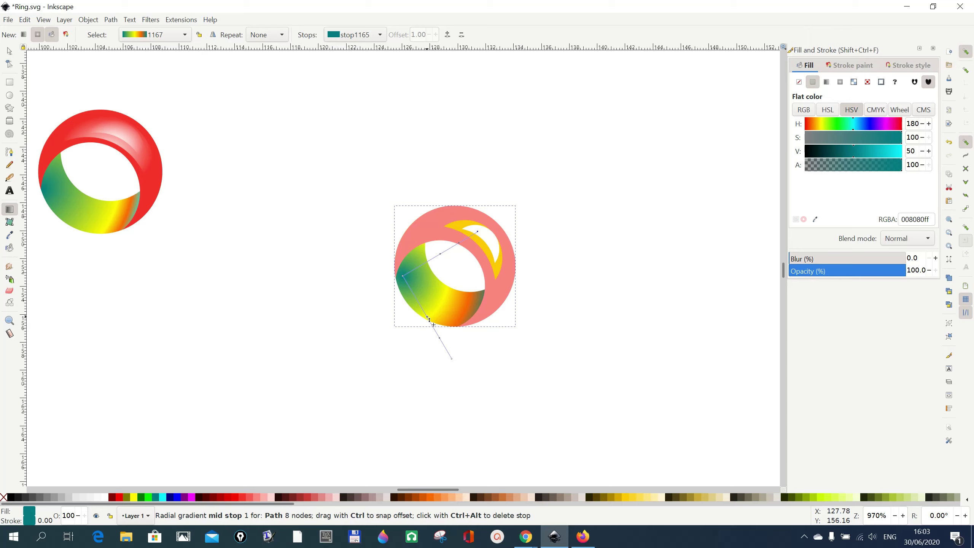
drag(429, 319, 434, 325)
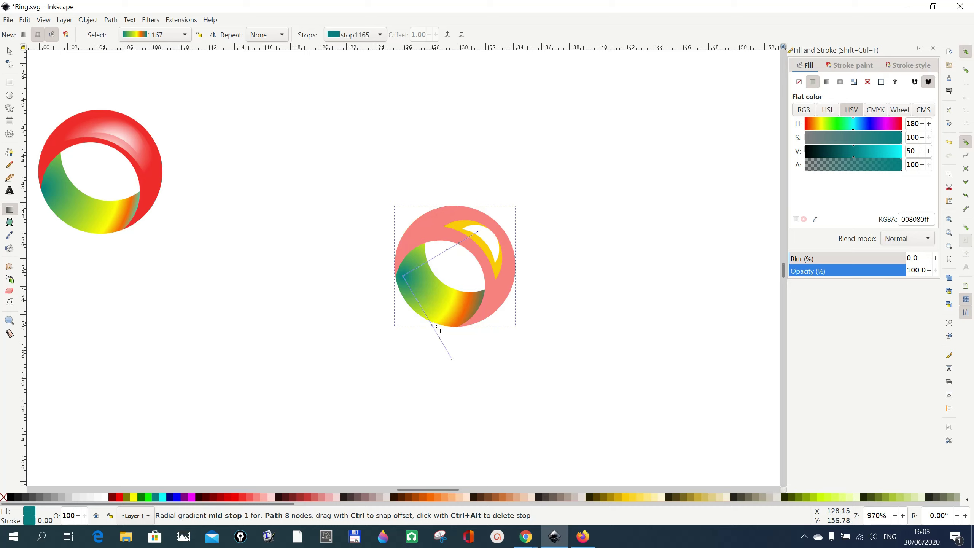
click(435, 326)
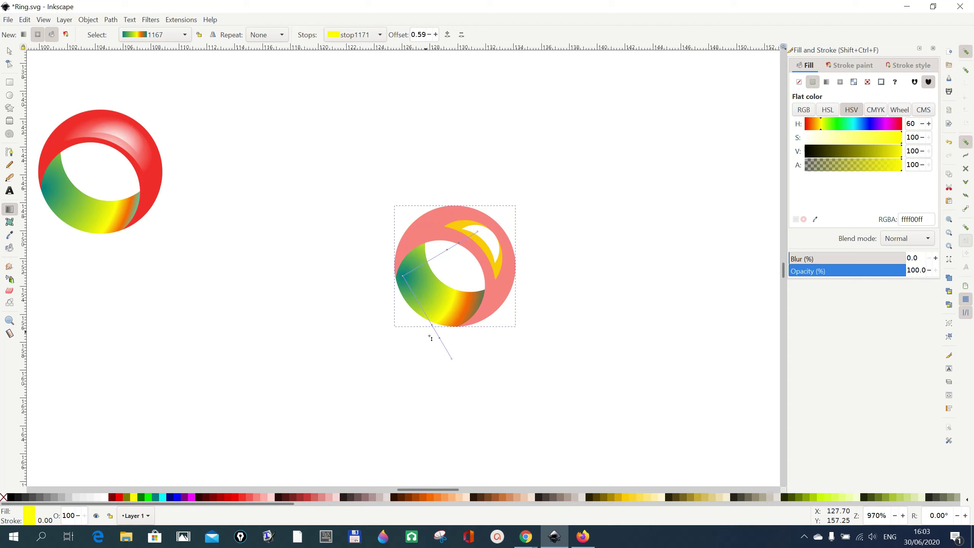
- Fill the new ring's pink crescent with red (ff0000)
click(9, 51)
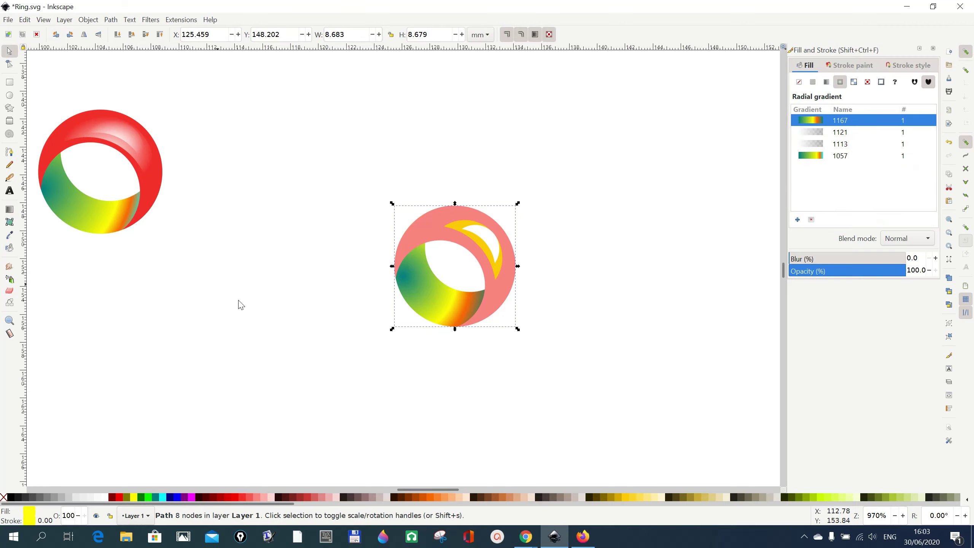
click(495, 301)
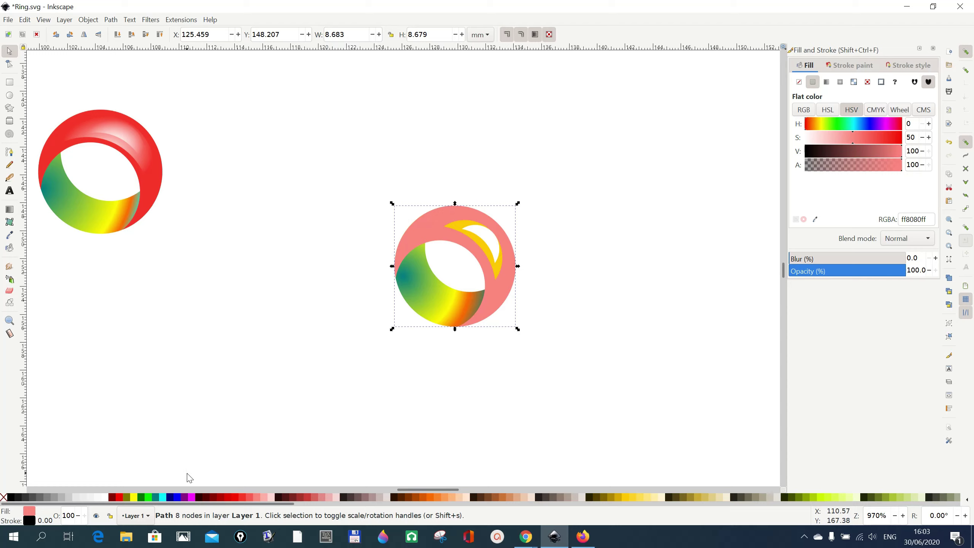
click(119, 500)
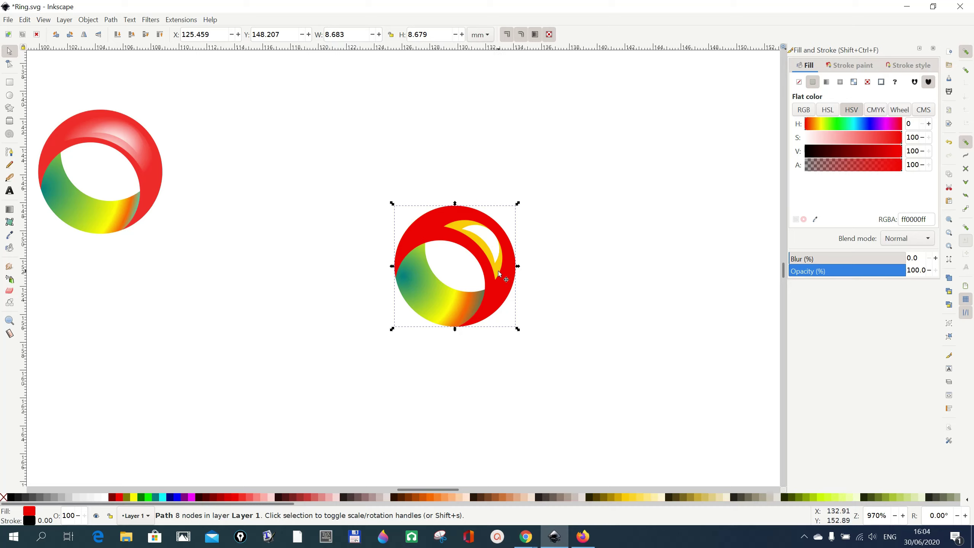
- Apply radial gradient fills to the new ring's white and yellow highlight crescents, and deselect
click(494, 245)
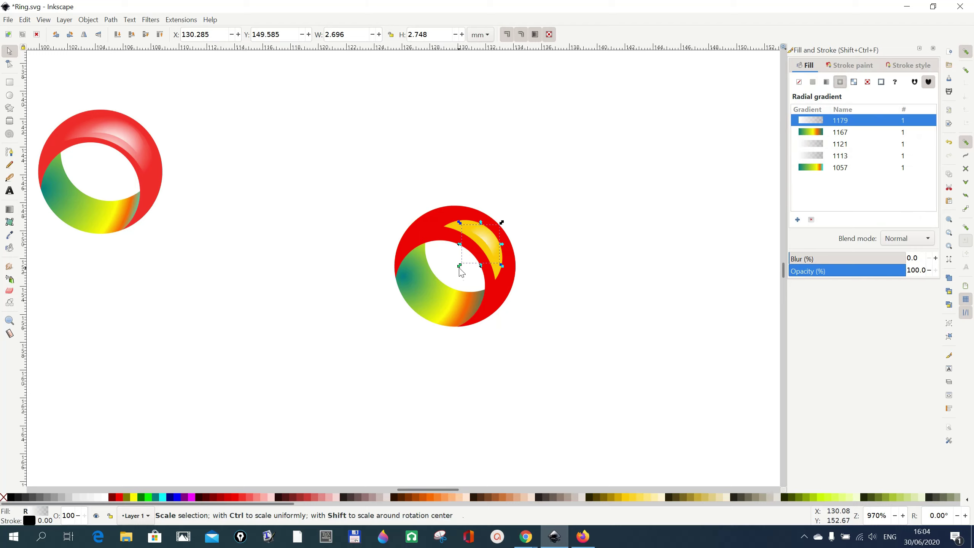
click(495, 272)
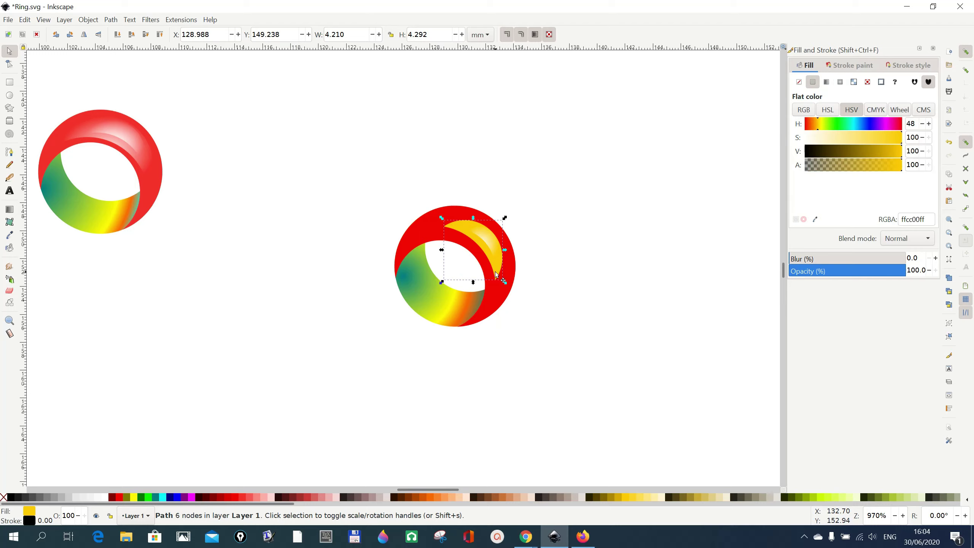
click(840, 82)
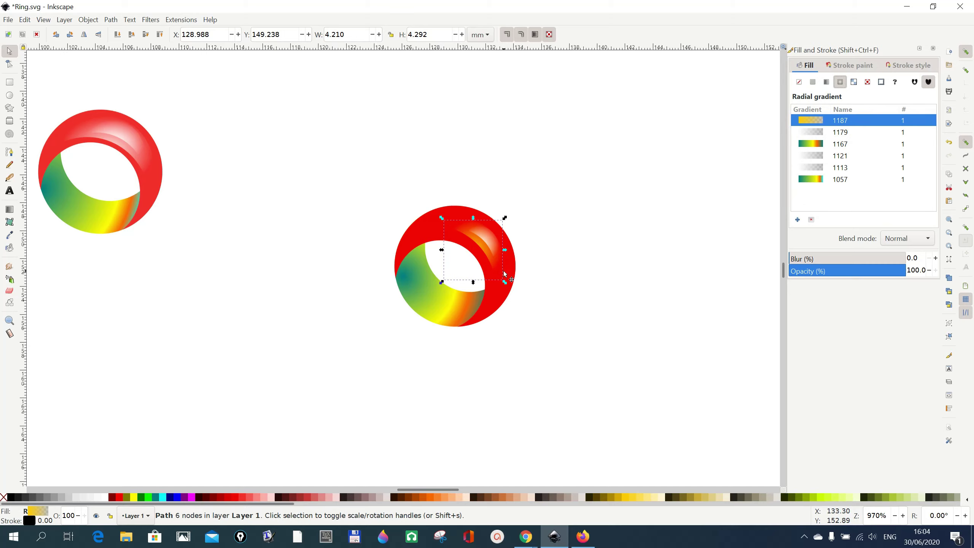
click(550, 319)
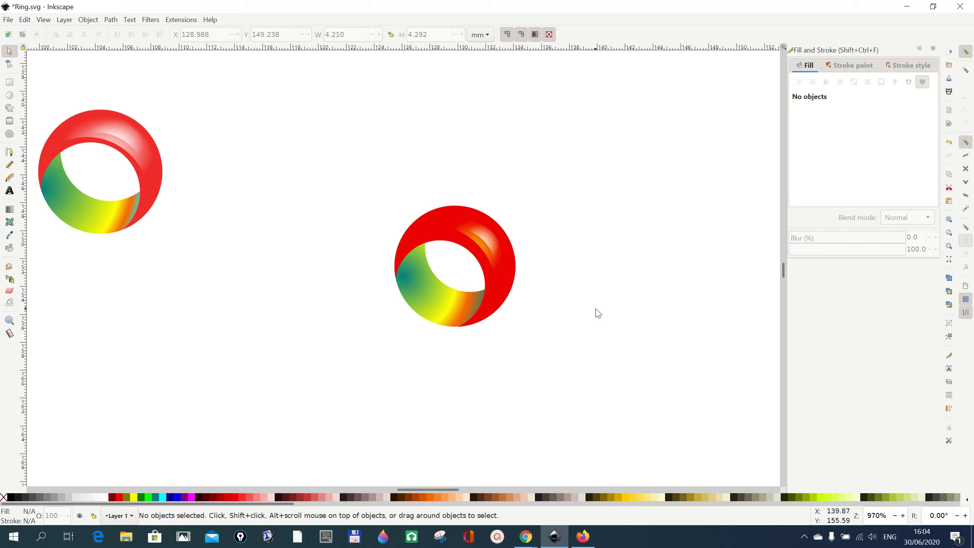
- Assign existing gradient 1113 to the small inner highlight and gradient 1121 to the larger highlight crescent, and deselect
click(489, 254)
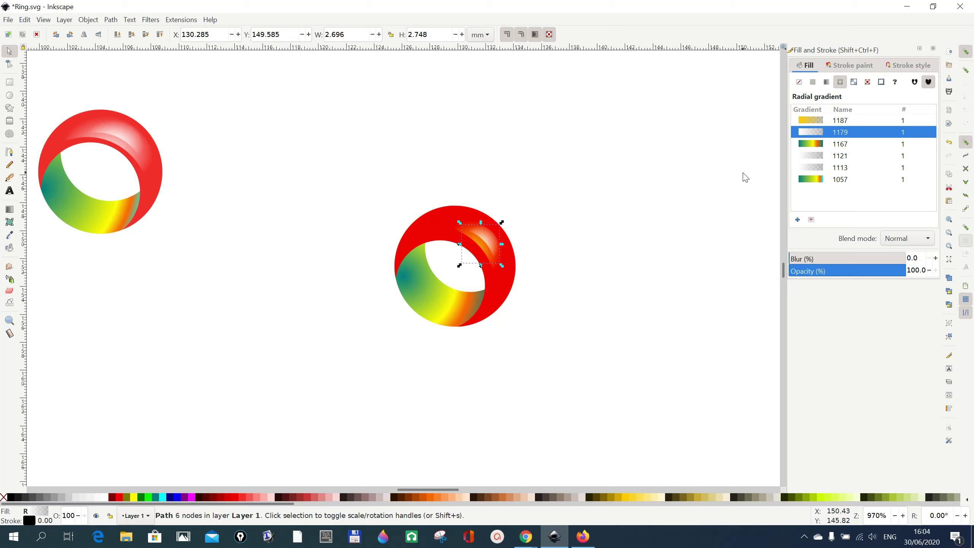
click(821, 158)
click(814, 158)
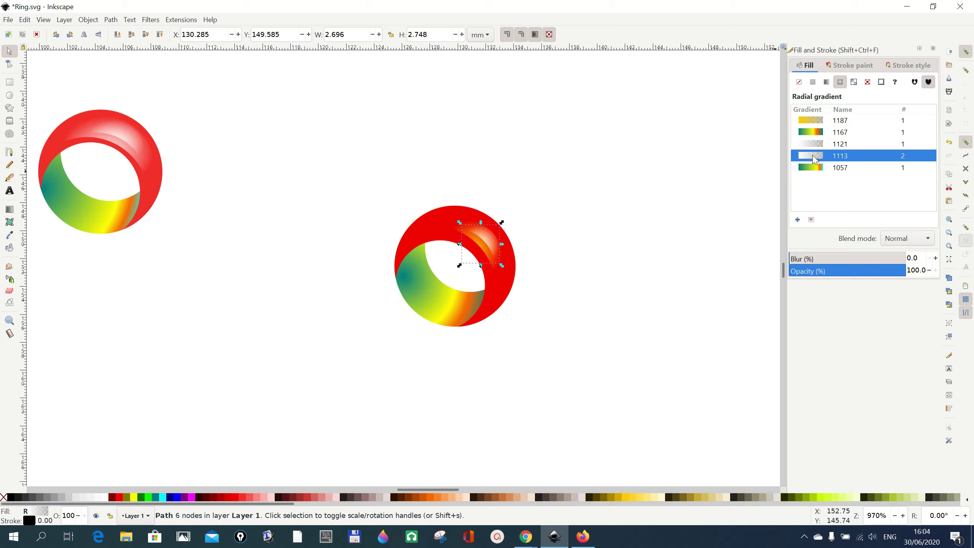
click(484, 253)
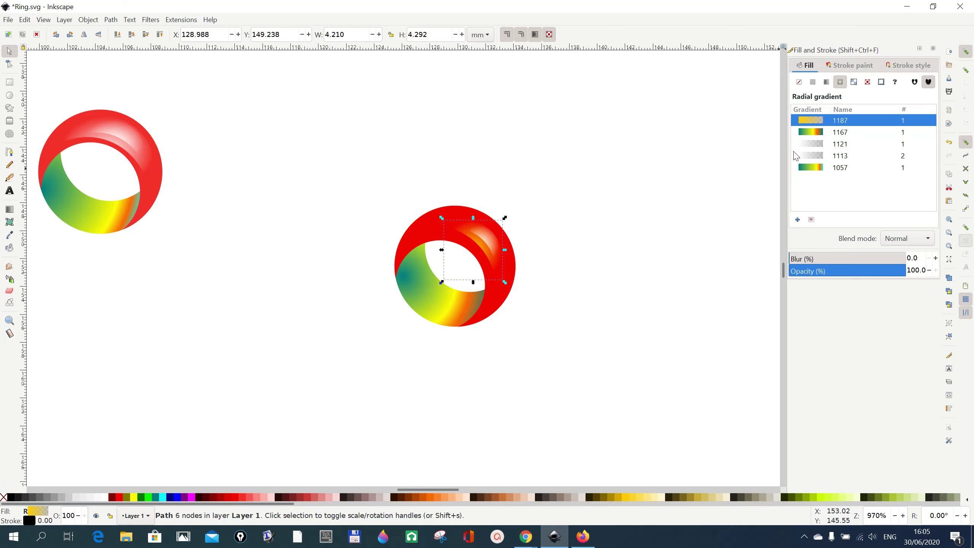
click(811, 147)
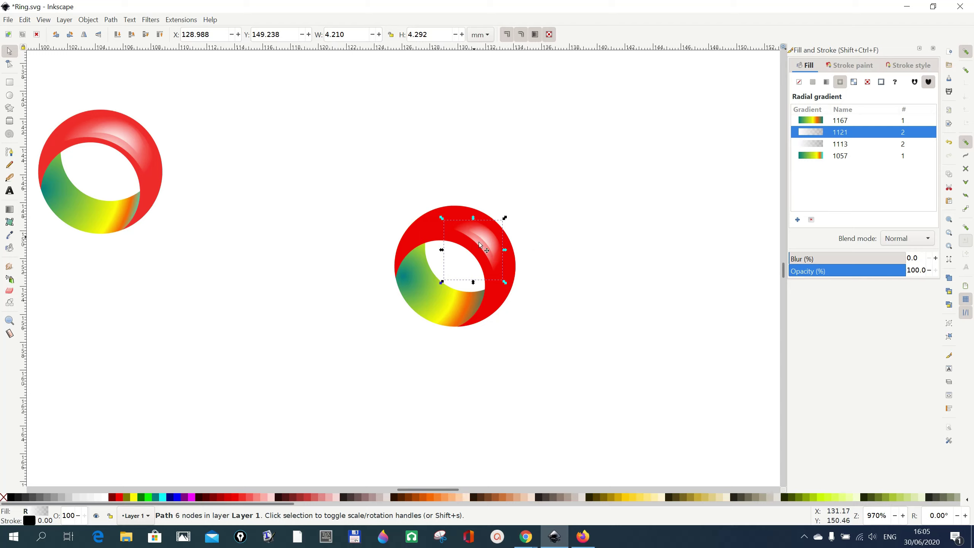
click(610, 290)
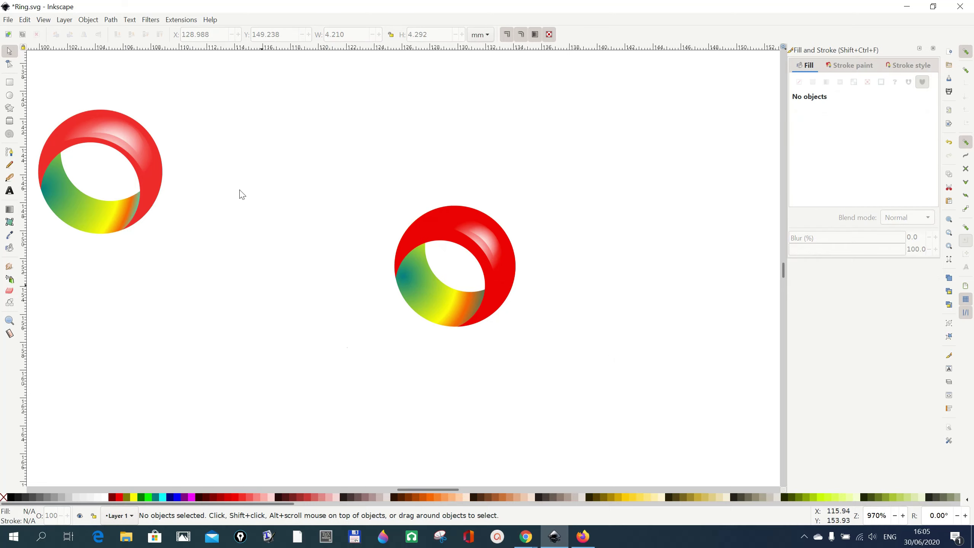
- Select all five objects of the new ring, group them, and deselect
drag(321, 137, 562, 373)
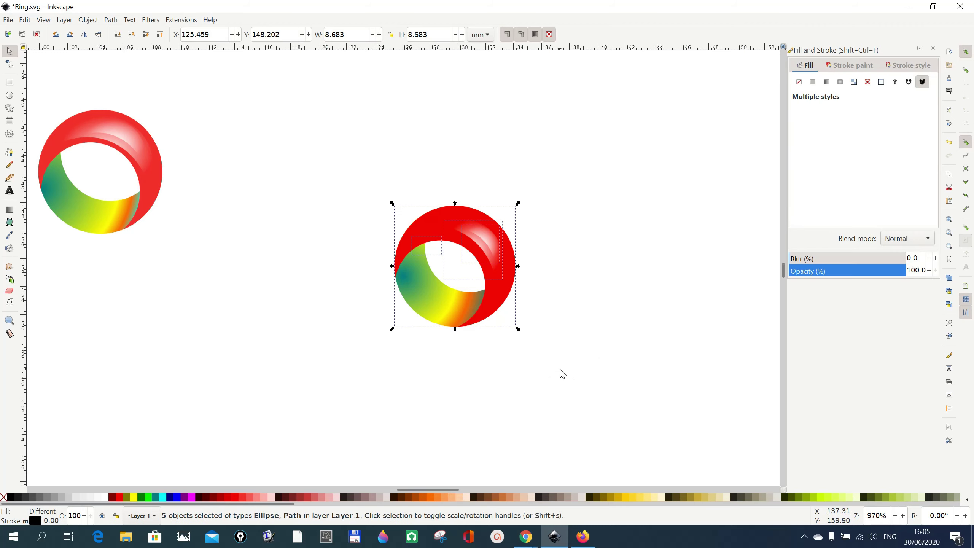
click(90, 21)
click(103, 96)
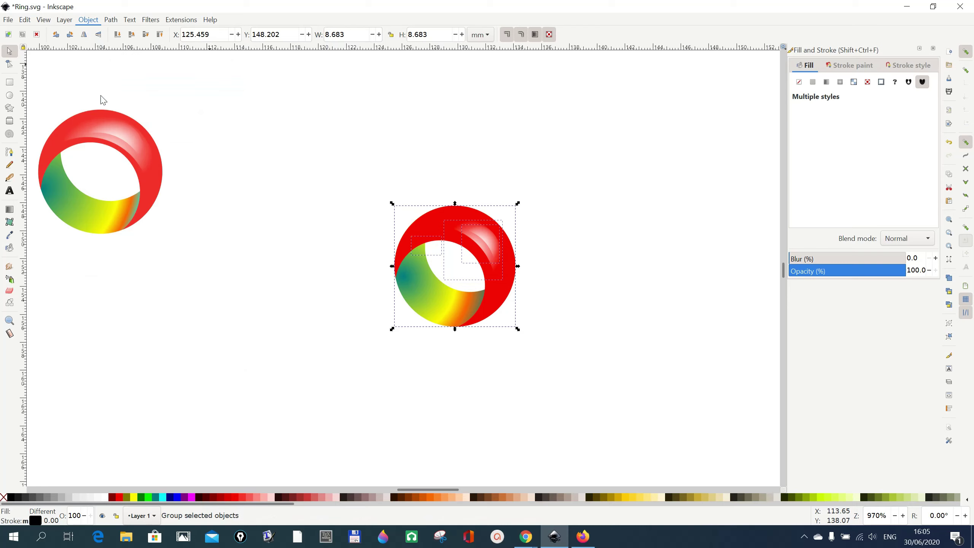
click(612, 323)
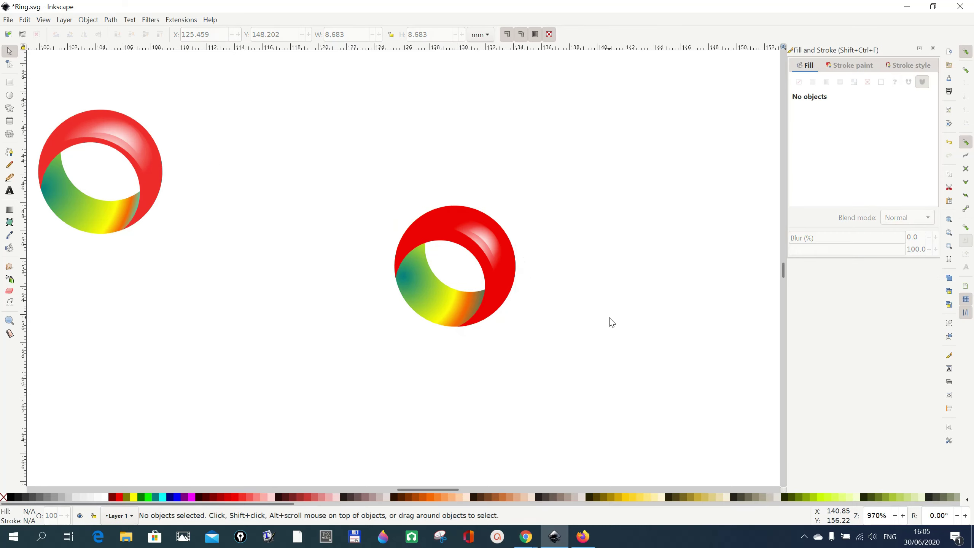